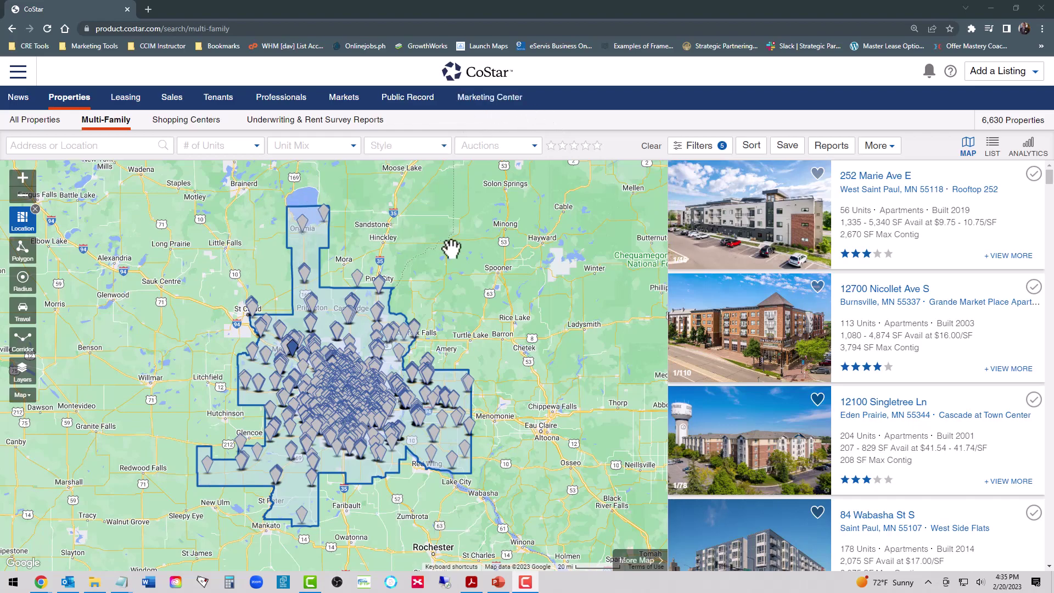
Zoom the map out from the Minneapolis polygon to a regional Upper Midwest view.
{"action": "scroll", "coordinate": [528, 311], "scroll_direction": "down", "scroll_amount": 2}
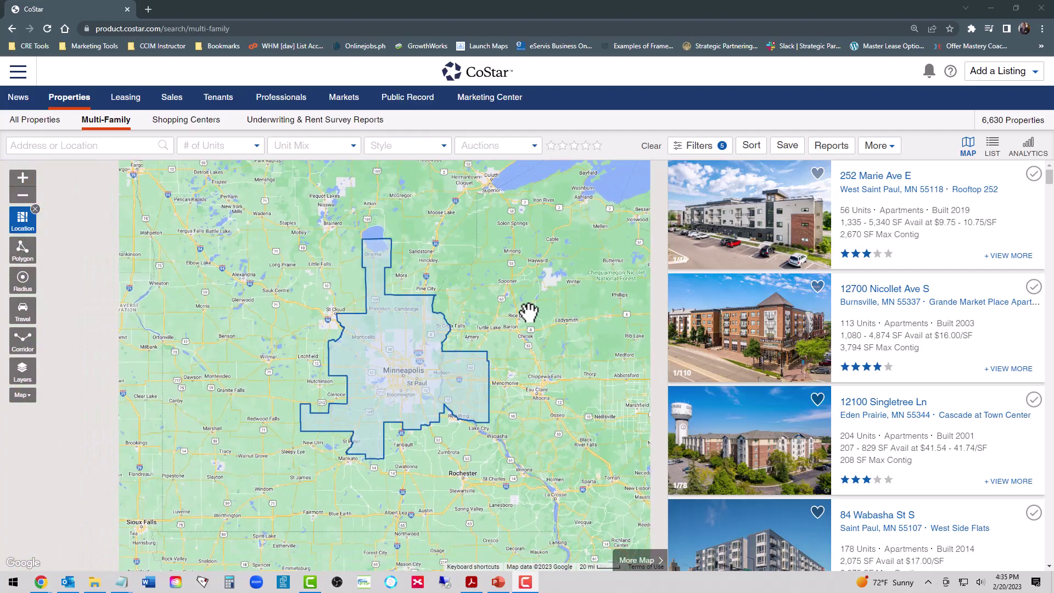
{"action": "scroll", "coordinate": [547, 319], "scroll_direction": "down", "scroll_amount": 1}
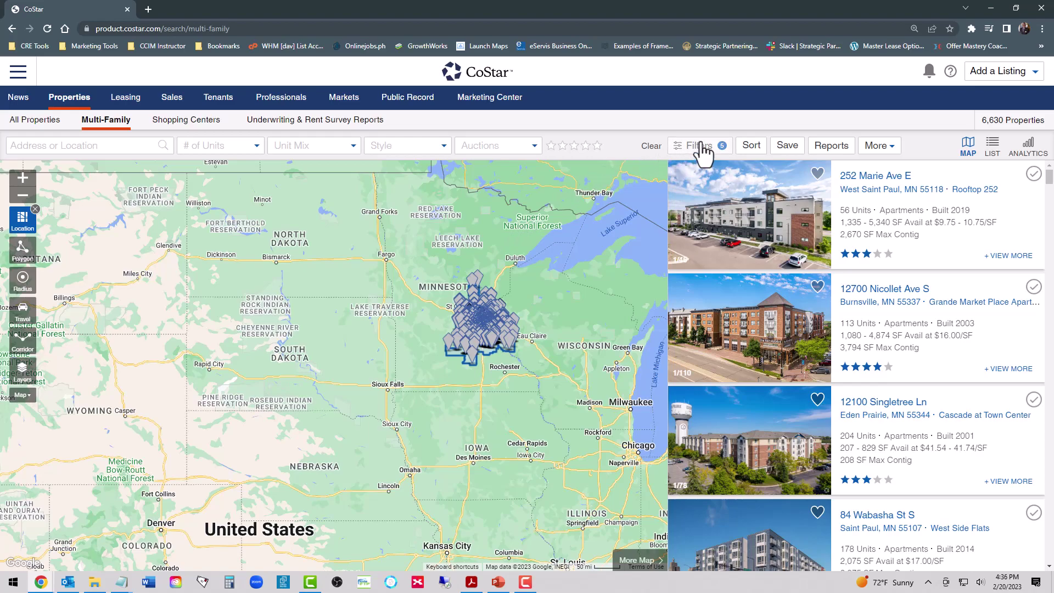
Check the Market Segment, Rent Type and Minneapolis - MN market filters, then open Analytics.
{"action": "left_click", "coordinate": [700, 147]}
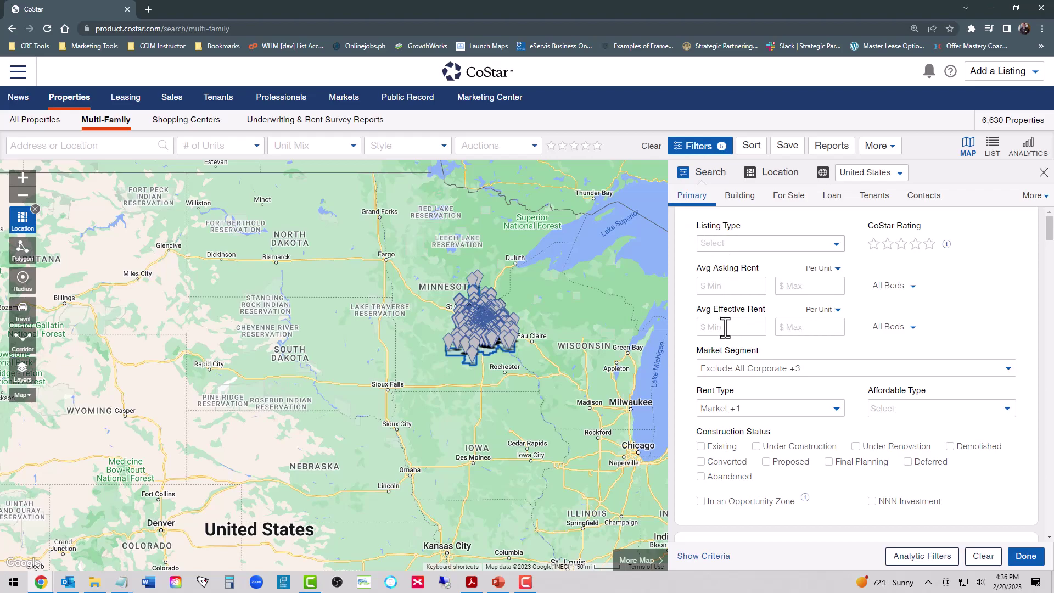
{"action": "left_click", "coordinate": [717, 369]}
{"action": "scroll", "coordinate": [759, 402], "scroll_direction": "down", "scroll_amount": 1}
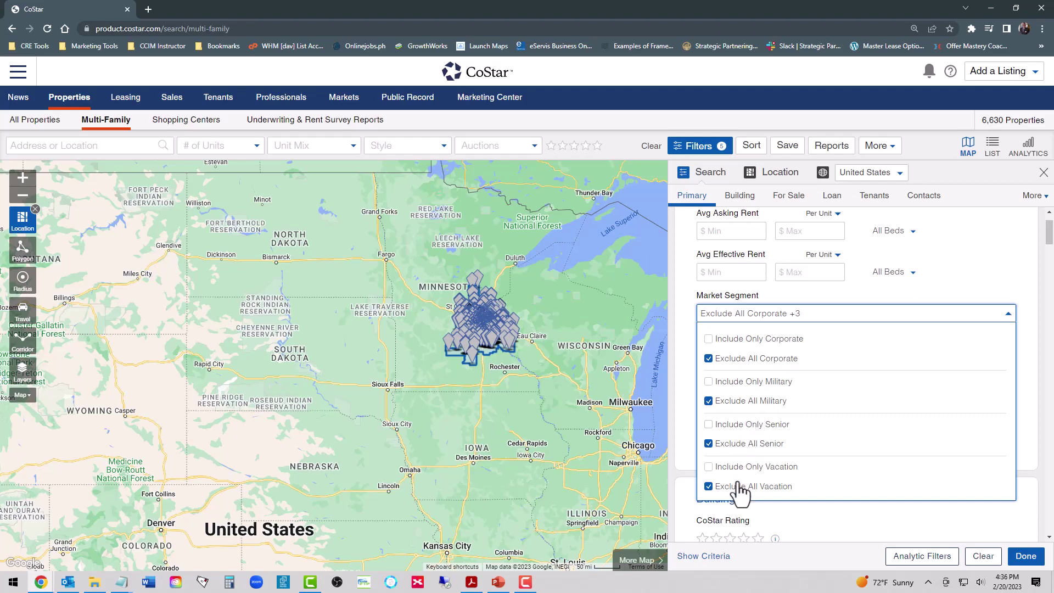
{"action": "left_click", "coordinate": [684, 403]}
{"action": "left_click", "coordinate": [713, 355]}
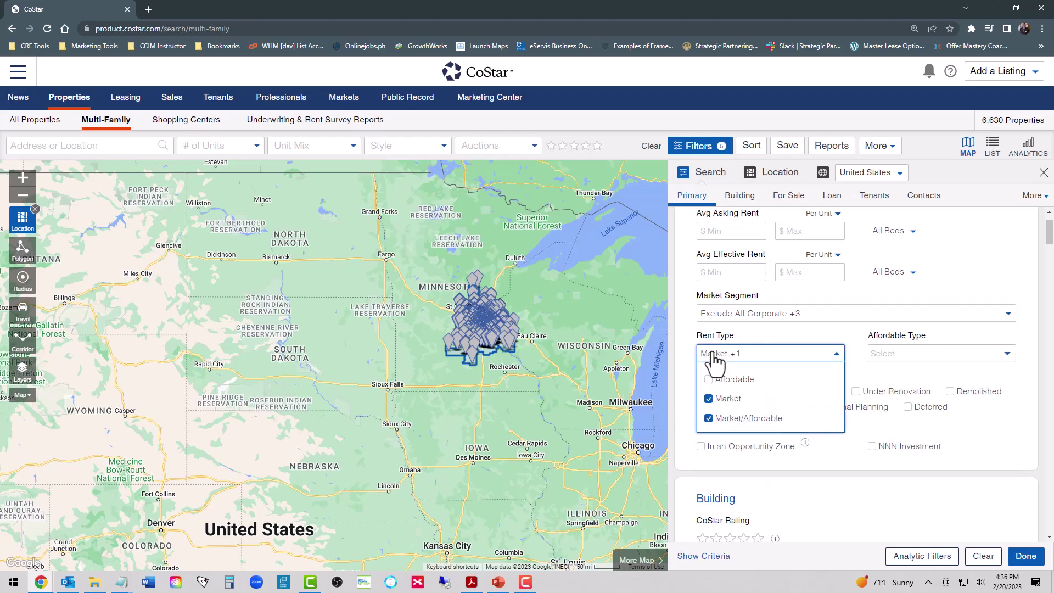
{"action": "left_click", "coordinate": [686, 399]}
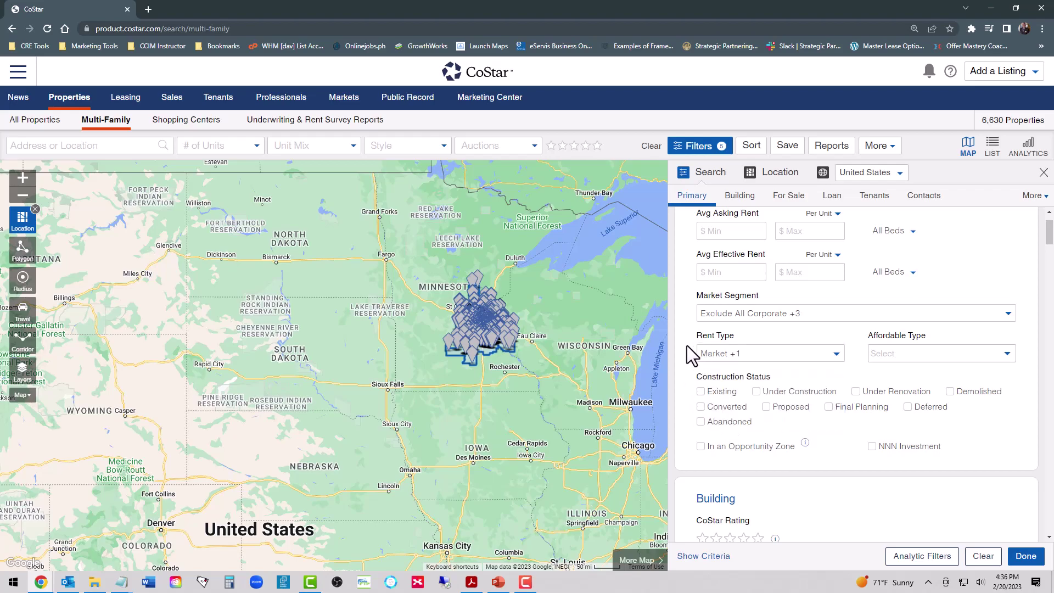
{"action": "left_click", "coordinate": [780, 173]}
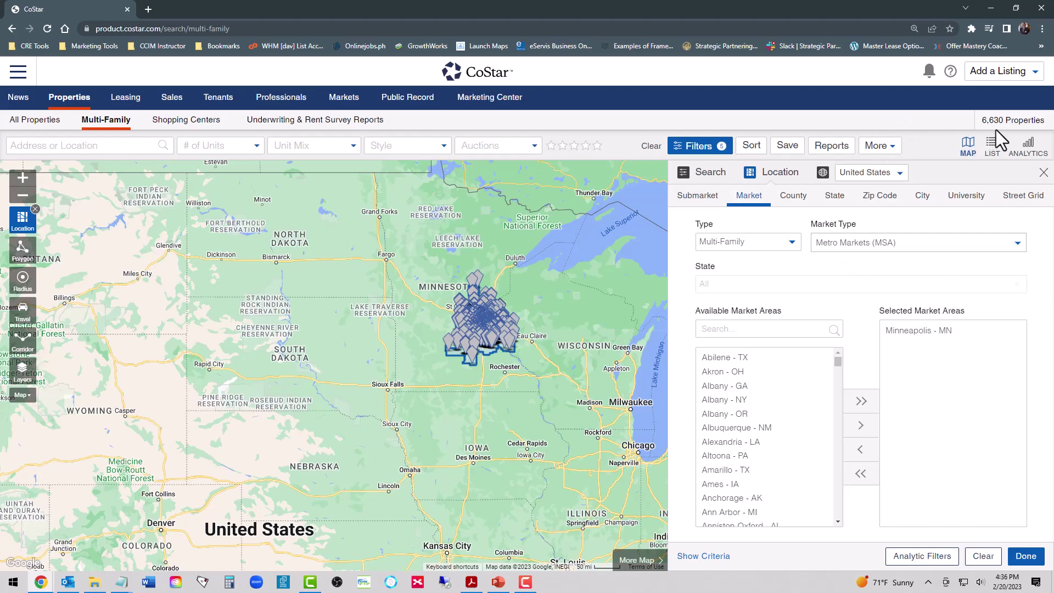
{"action": "left_click", "coordinate": [1027, 147]}
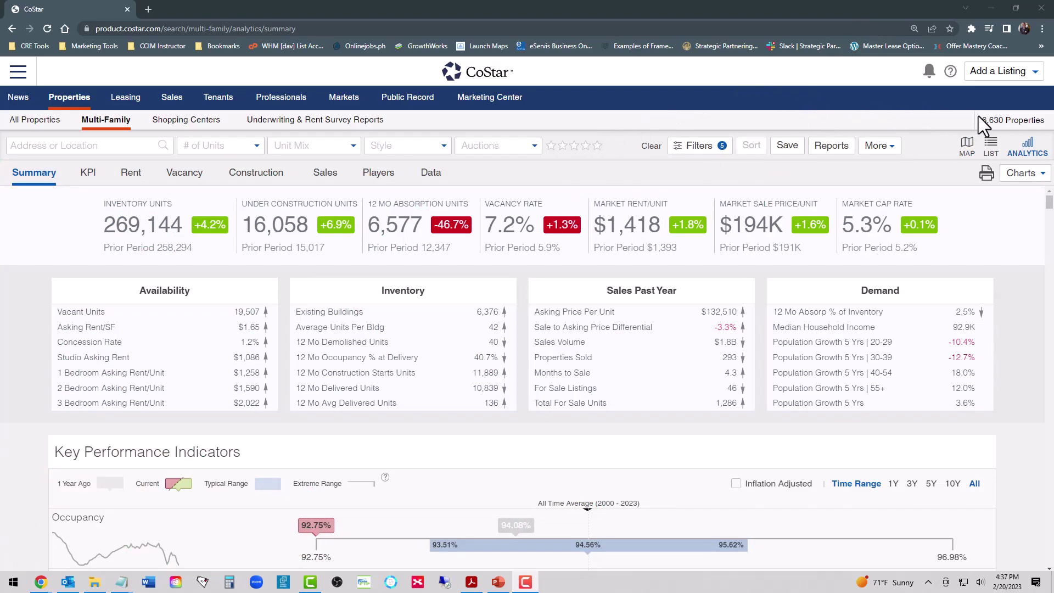
{"action": "left_click_drag", "start_coordinate": [981, 120], "coordinate": [1044, 123]}
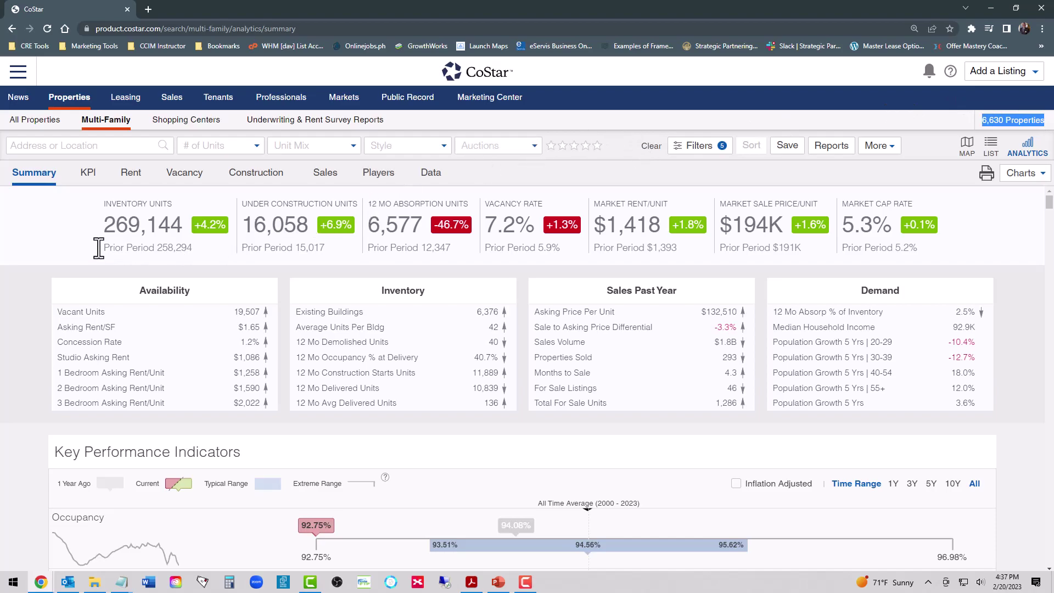
{"action": "left_click_drag", "start_coordinate": [101, 225], "coordinate": [185, 222]}
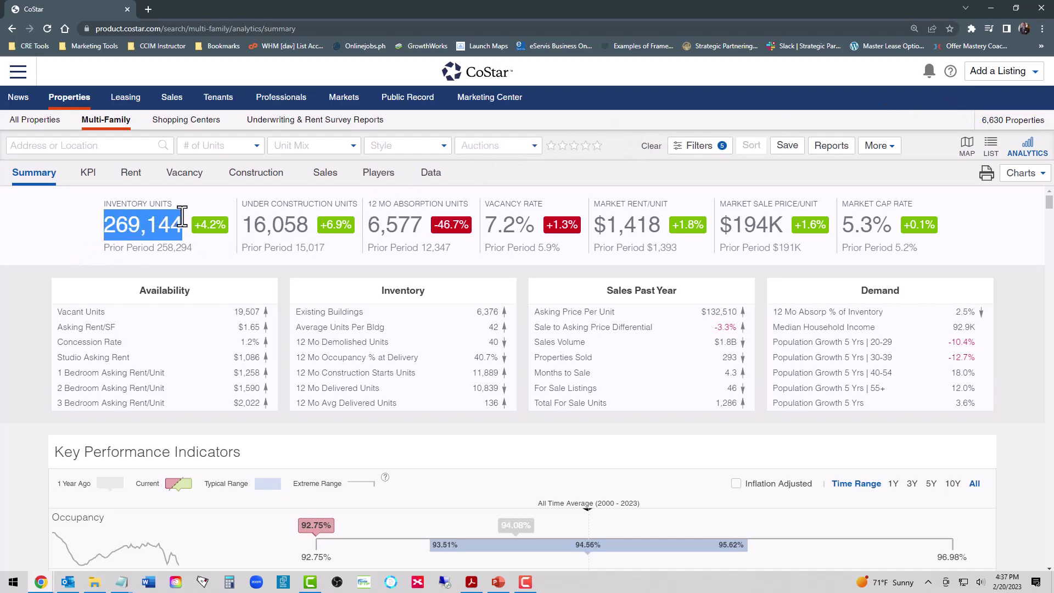
{"action": "left_click_drag", "start_coordinate": [248, 223], "coordinate": [309, 223]}
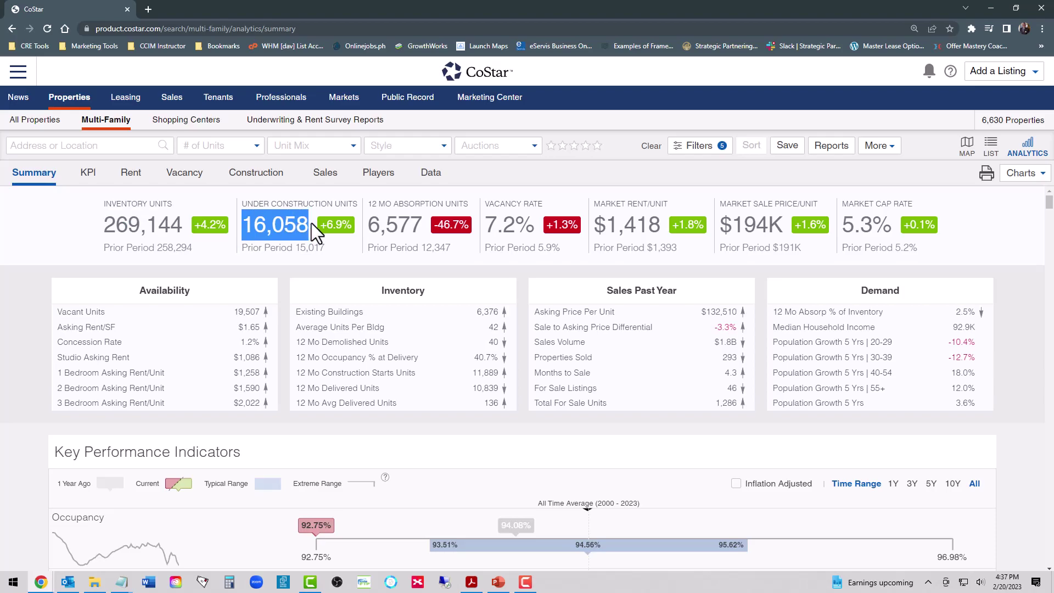
{"action": "left_click", "coordinate": [373, 225]}
{"action": "left_click_drag", "start_coordinate": [374, 225], "coordinate": [422, 222]}
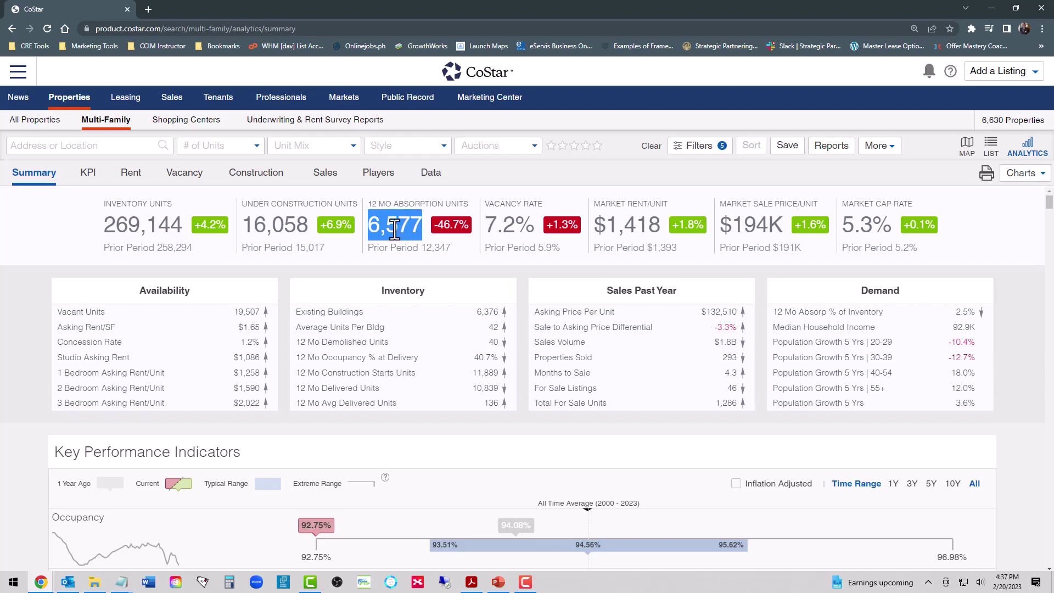
{"action": "double_click", "coordinate": [417, 203]}
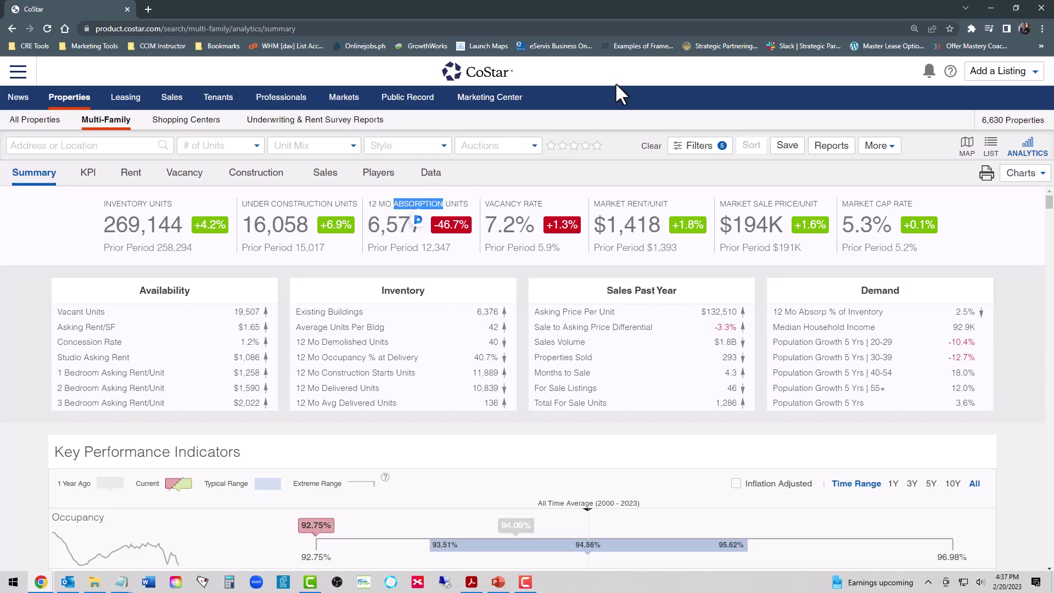
{"action": "left_click_drag", "start_coordinate": [421, 248], "coordinate": [451, 254]}
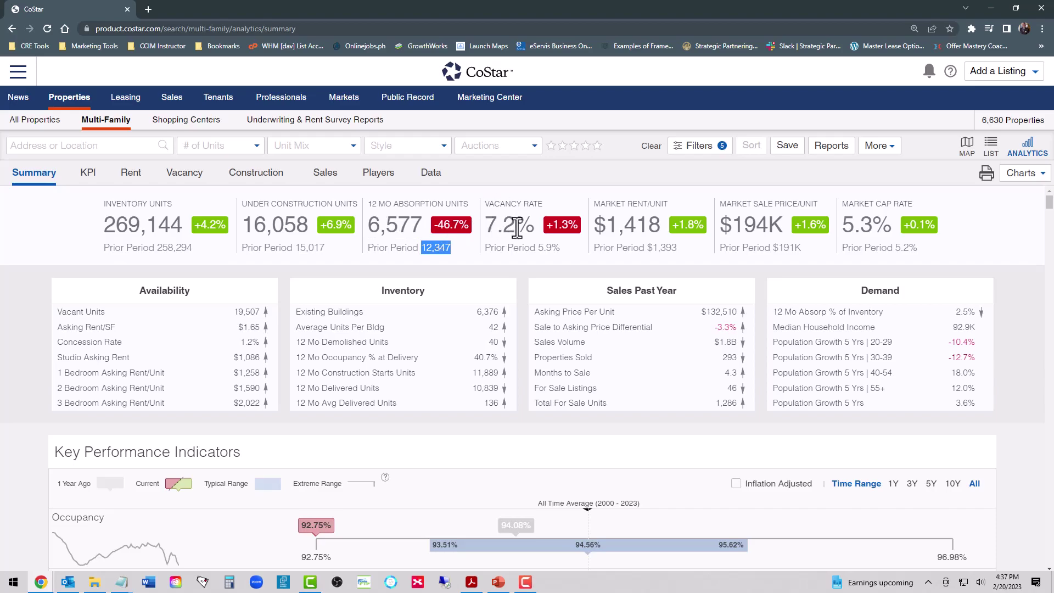
{"action": "left_click_drag", "start_coordinate": [538, 248], "coordinate": [558, 249]}
{"action": "left_click_drag", "start_coordinate": [484, 225], "coordinate": [530, 225]}
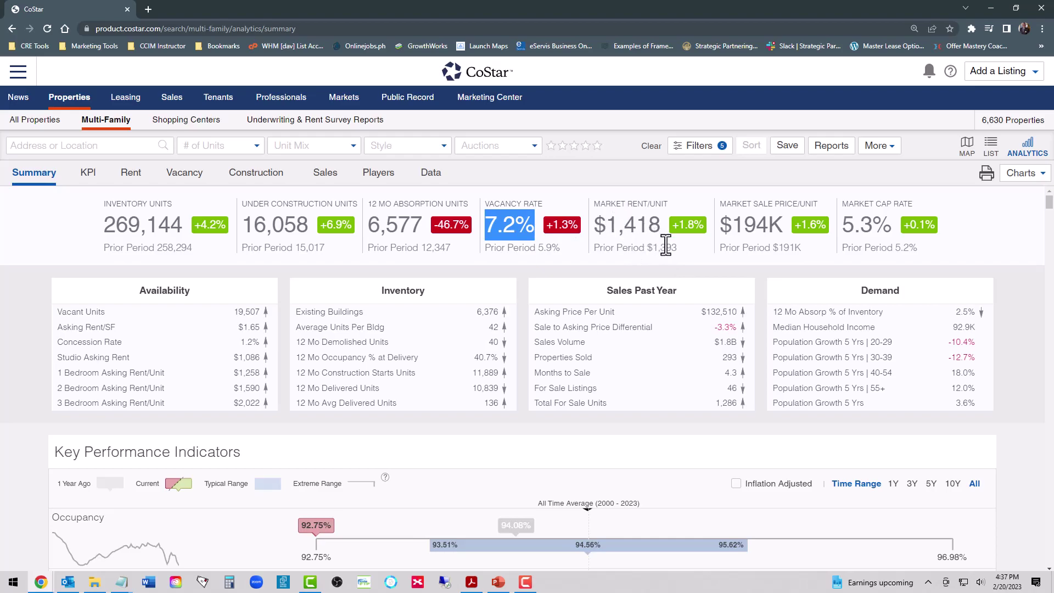
{"action": "left_click_drag", "start_coordinate": [655, 247], "coordinate": [676, 248]}
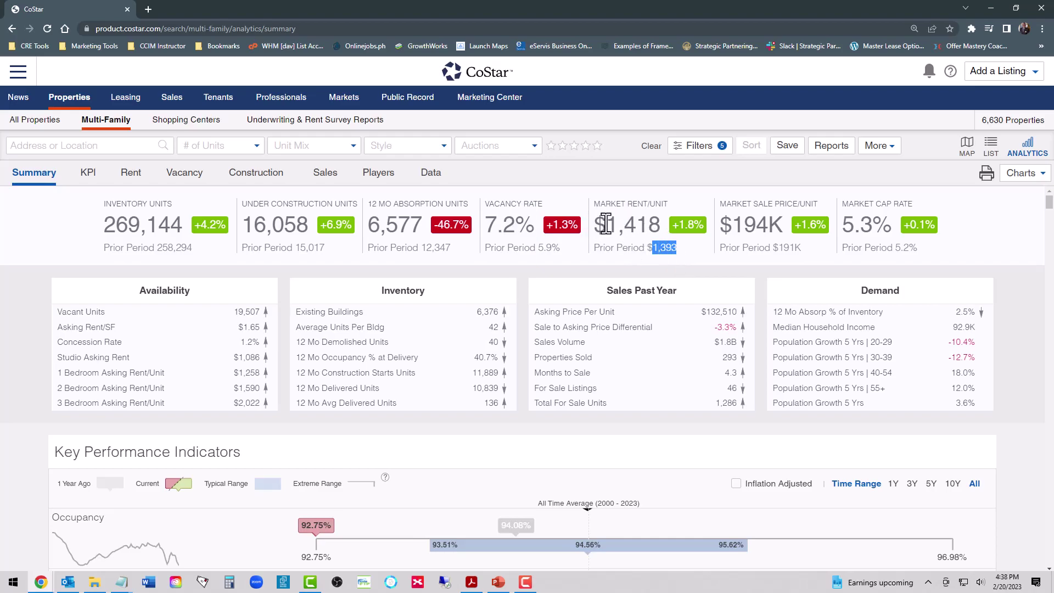
{"action": "left_click_drag", "start_coordinate": [606, 225], "coordinate": [669, 233]}
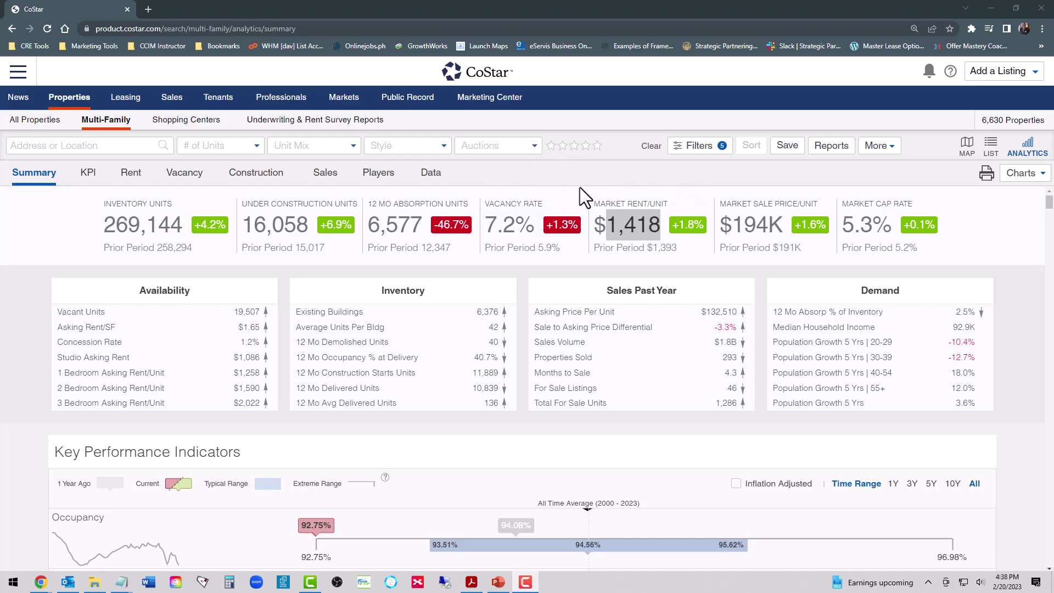
{"action": "scroll", "coordinate": [580, 187], "scroll_direction": "down", "scroll_amount": 3}
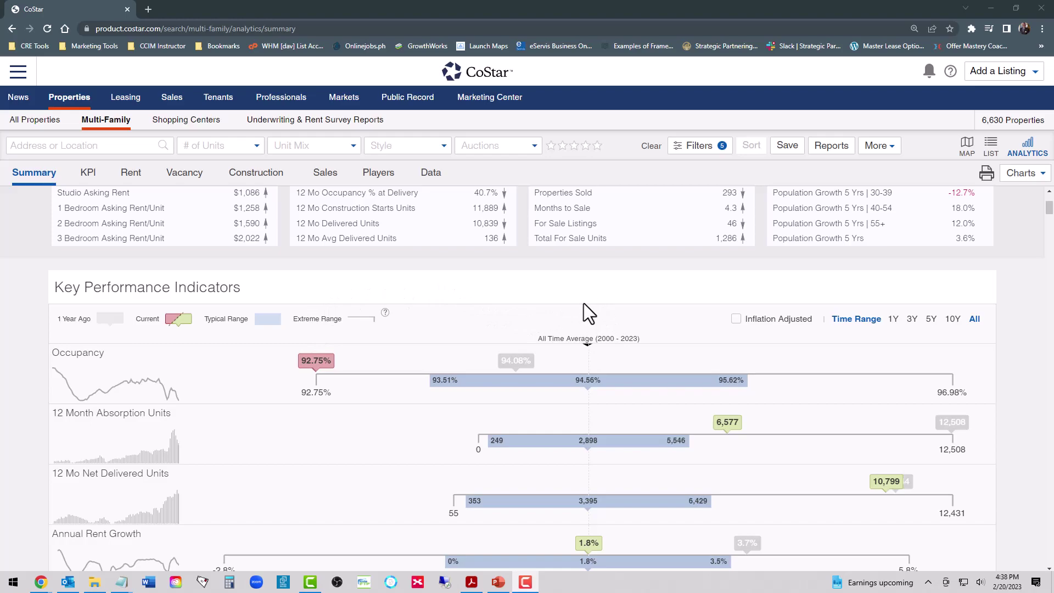
{"action": "scroll", "coordinate": [585, 308], "scroll_direction": "up", "scroll_amount": 2}
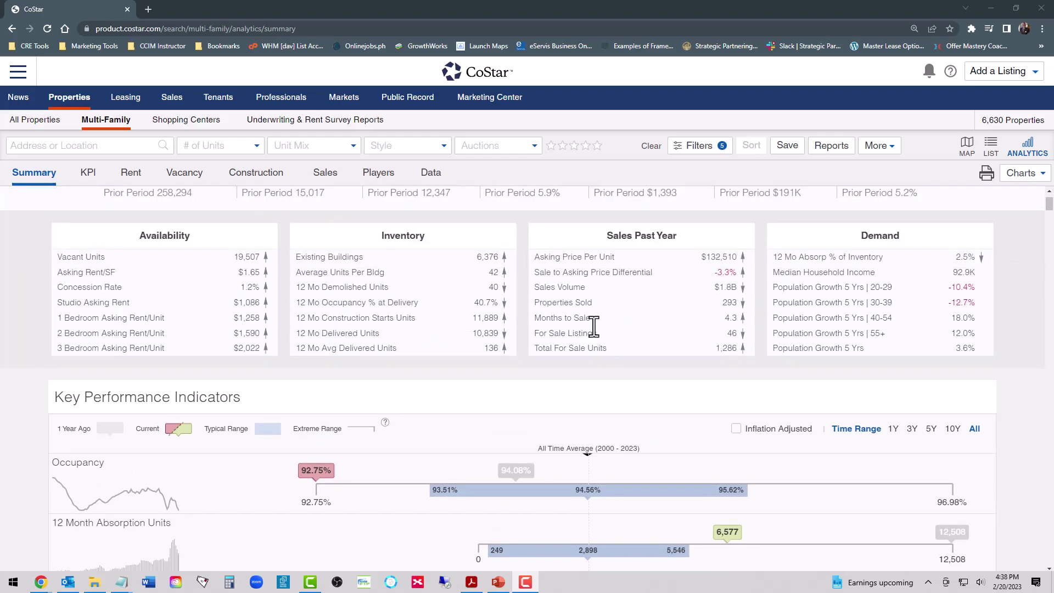
{"action": "scroll", "coordinate": [587, 396], "scroll_direction": "up", "scroll_amount": 1}
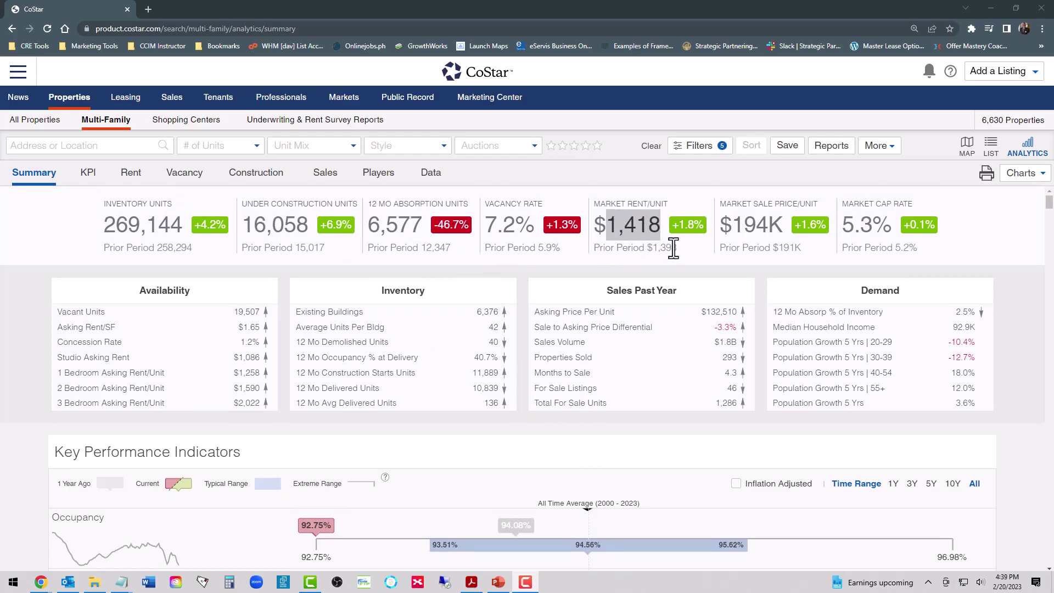
{"action": "scroll", "coordinate": [604, 317], "scroll_direction": "down", "scroll_amount": 3}
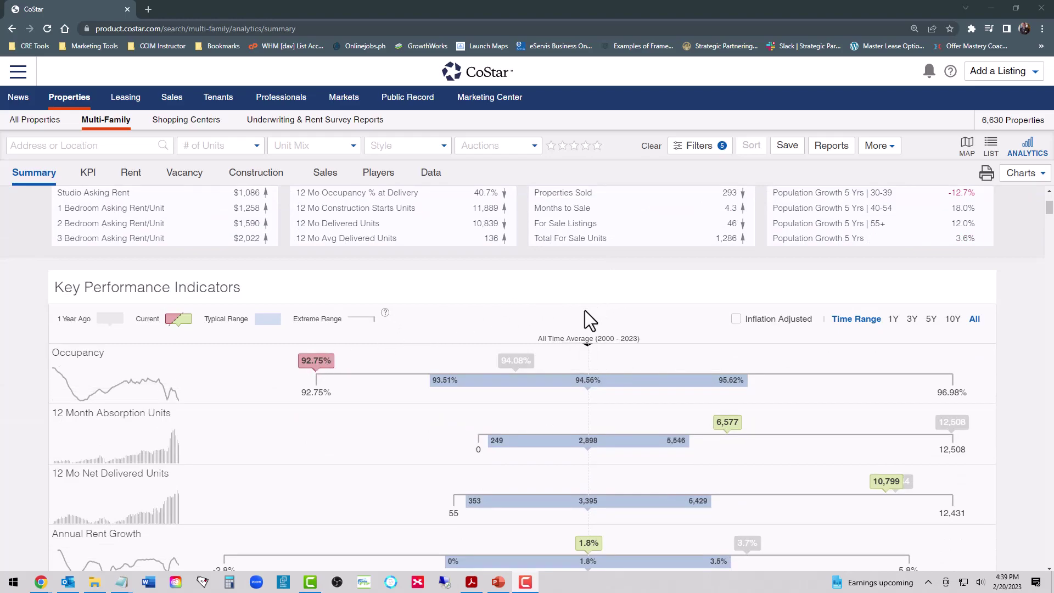
{"action": "scroll", "coordinate": [585, 311], "scroll_direction": "up", "scroll_amount": 3}
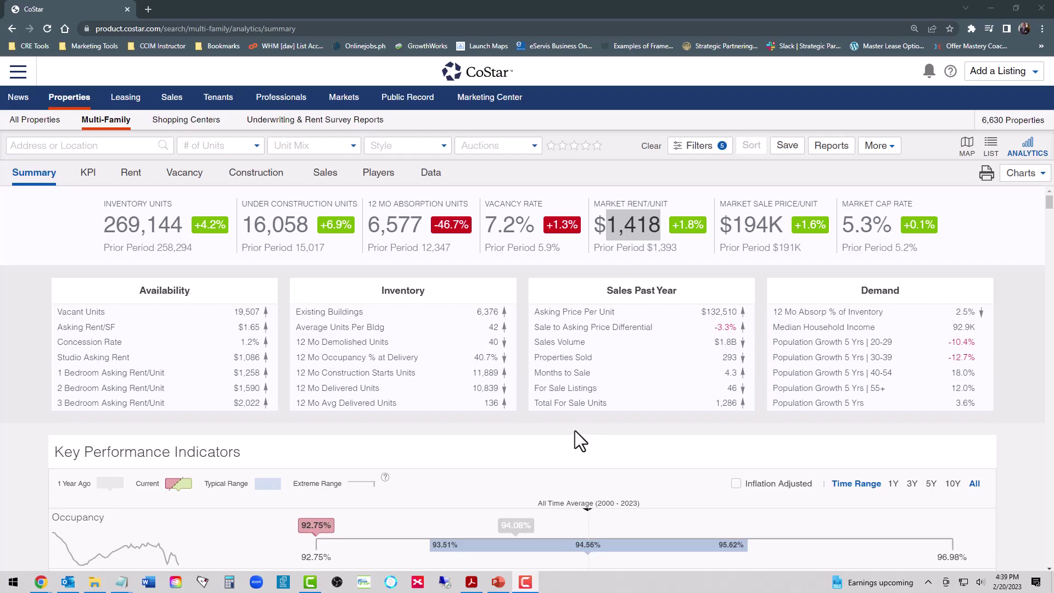
Open the quarterly Data table and highlight the Asking Rent, Effective Rent and $1,407 Q2 2022 values.
{"action": "left_click", "coordinate": [434, 173]}
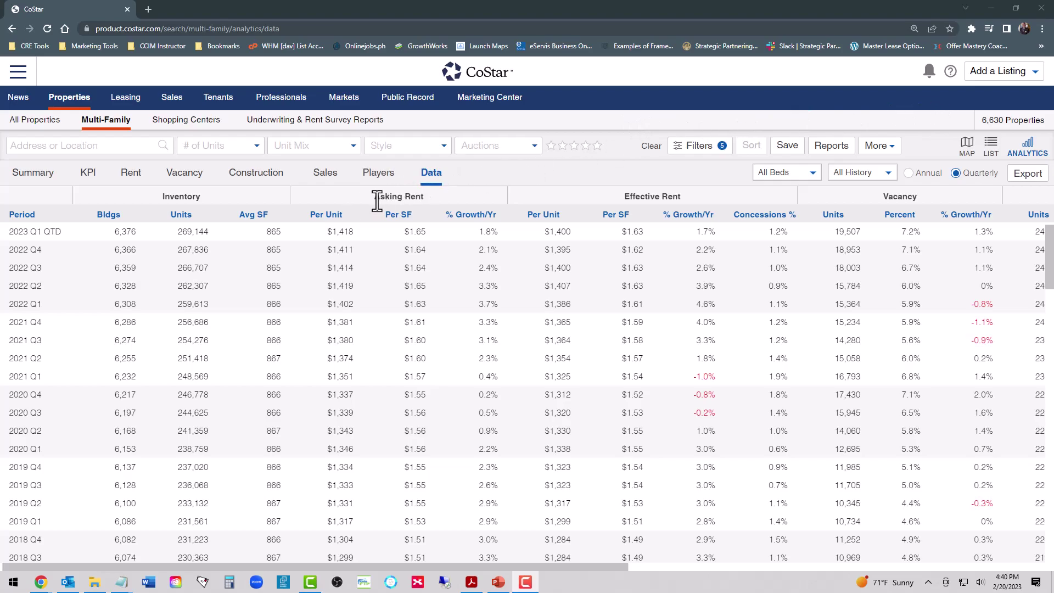
{"action": "left_click_drag", "start_coordinate": [373, 198], "coordinate": [405, 202]}
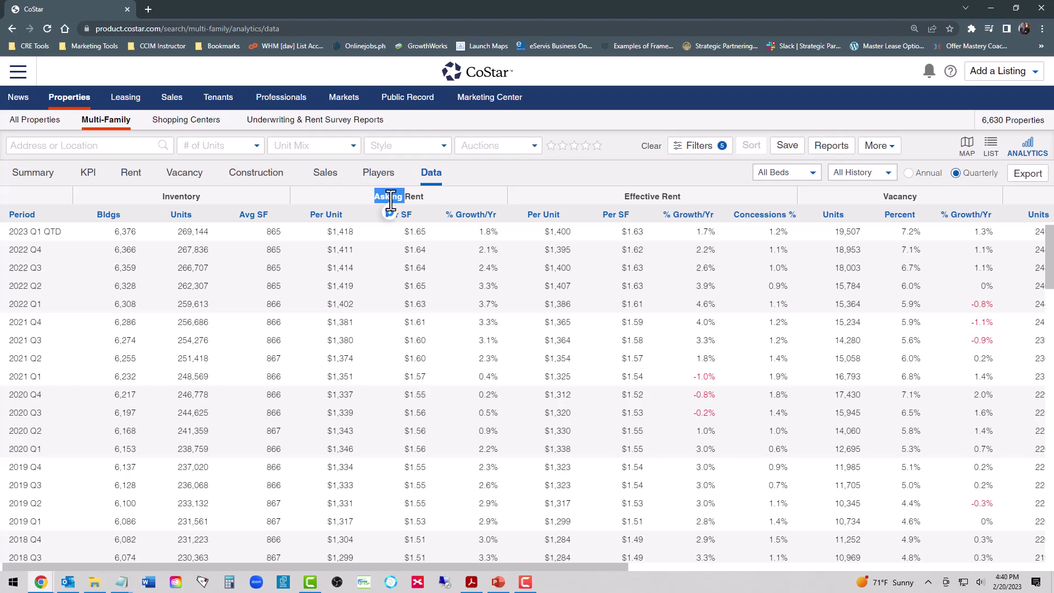
{"action": "double_click", "coordinate": [634, 197]}
{"action": "left_click_drag", "start_coordinate": [545, 303], "coordinate": [571, 305]}
{"action": "left_click_drag", "start_coordinate": [555, 288], "coordinate": [571, 250]}
{"action": "left_click_drag", "start_coordinate": [559, 568], "coordinate": [1022, 567]}
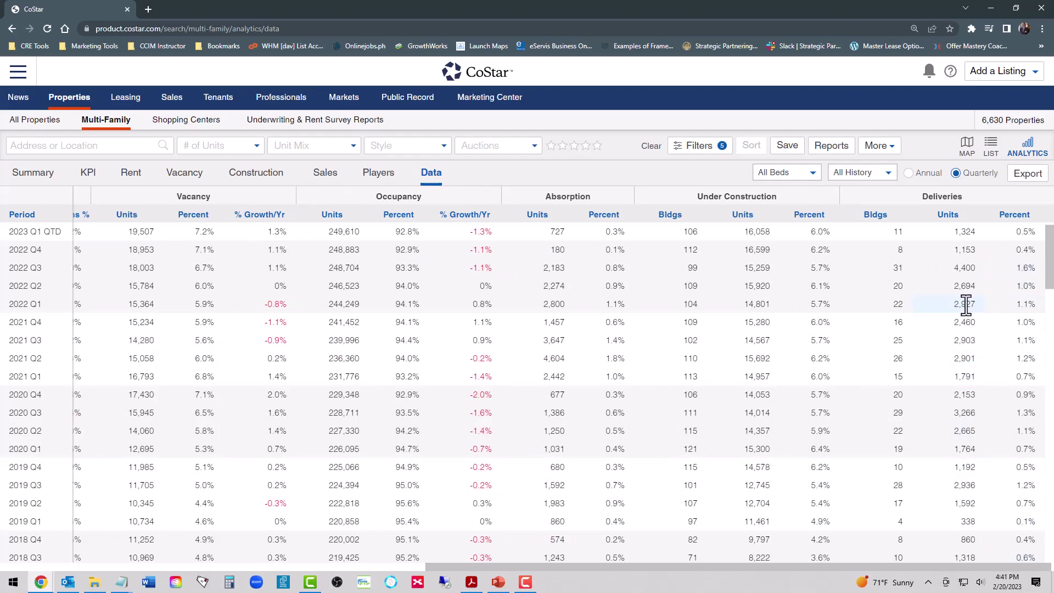
{"action": "double_click", "coordinate": [550, 304]}
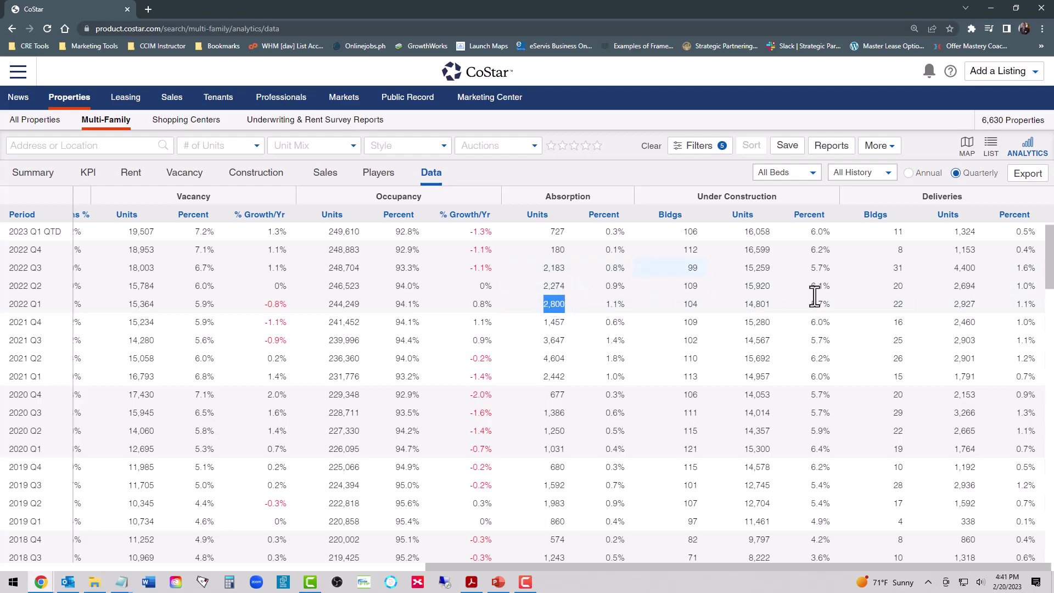
{"action": "double_click", "coordinate": [964, 284]}
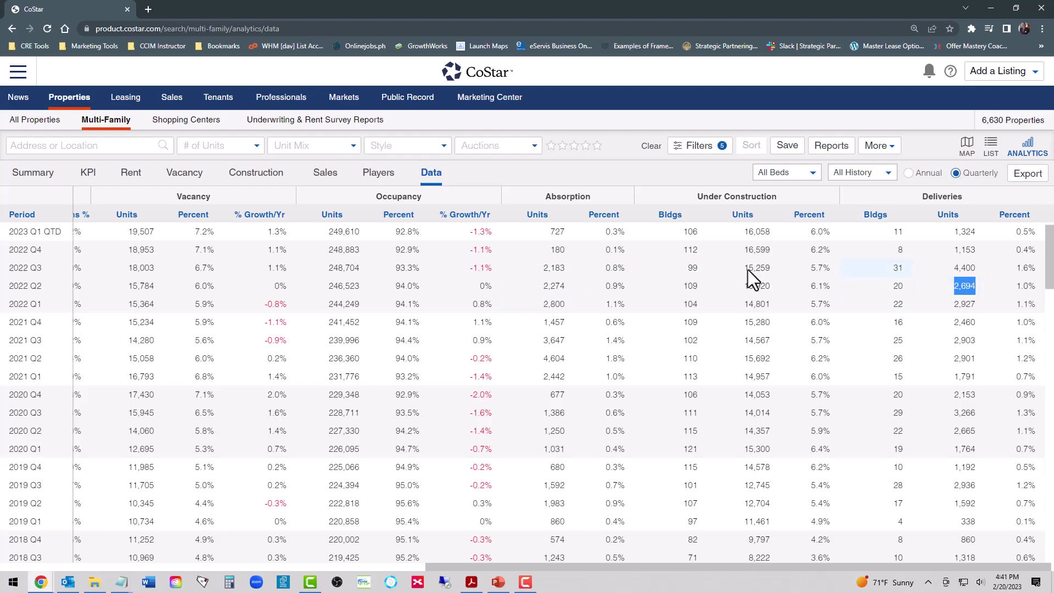
{"action": "double_click", "coordinate": [551, 286]}
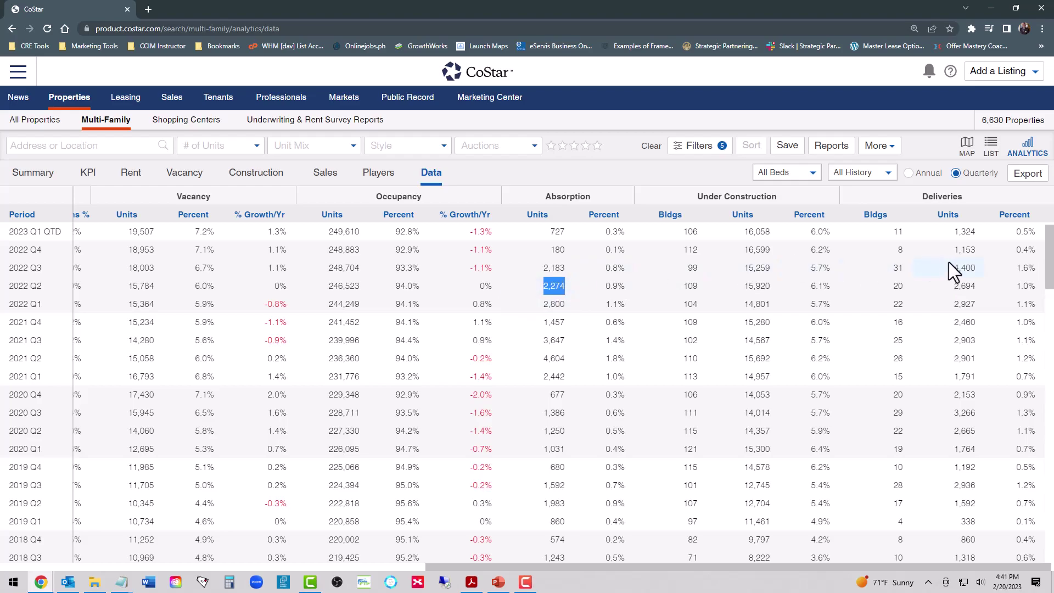
{"action": "double_click", "coordinate": [969, 268]}
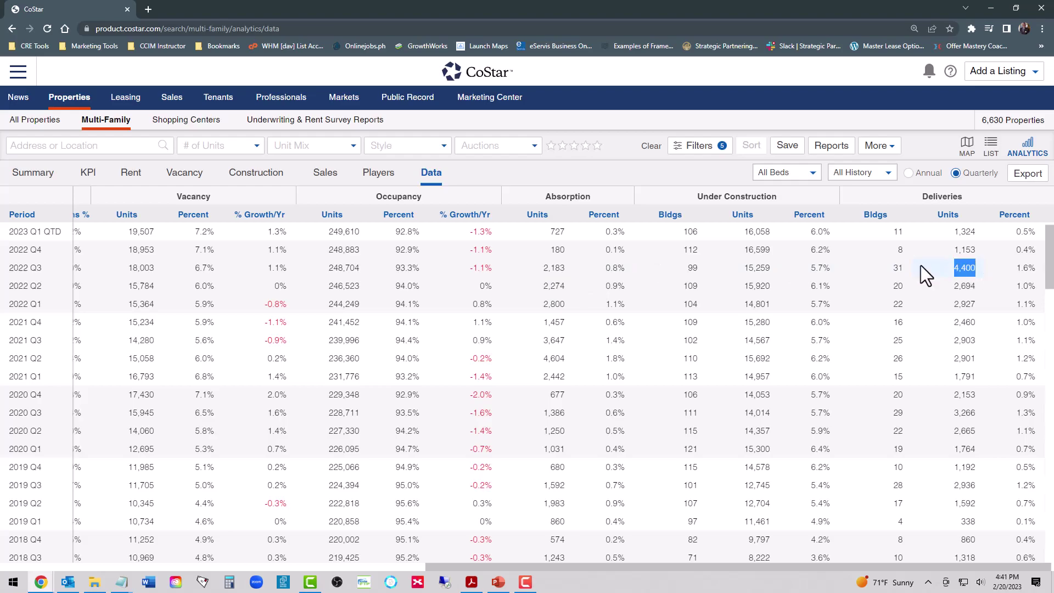
{"action": "left_click_drag", "start_coordinate": [542, 269], "coordinate": [566, 269]}
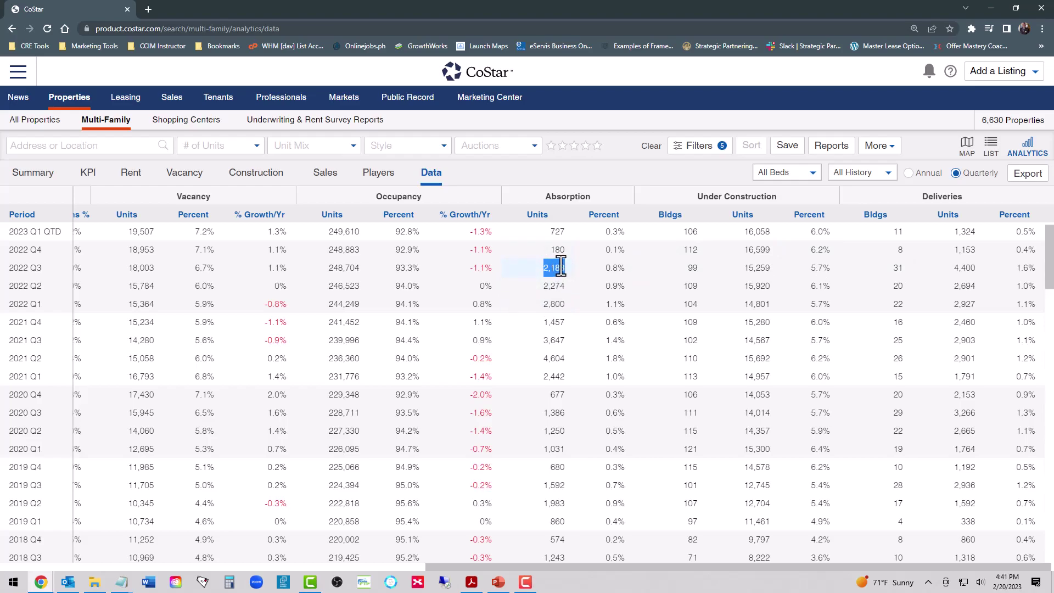
{"action": "double_click", "coordinate": [957, 251]}
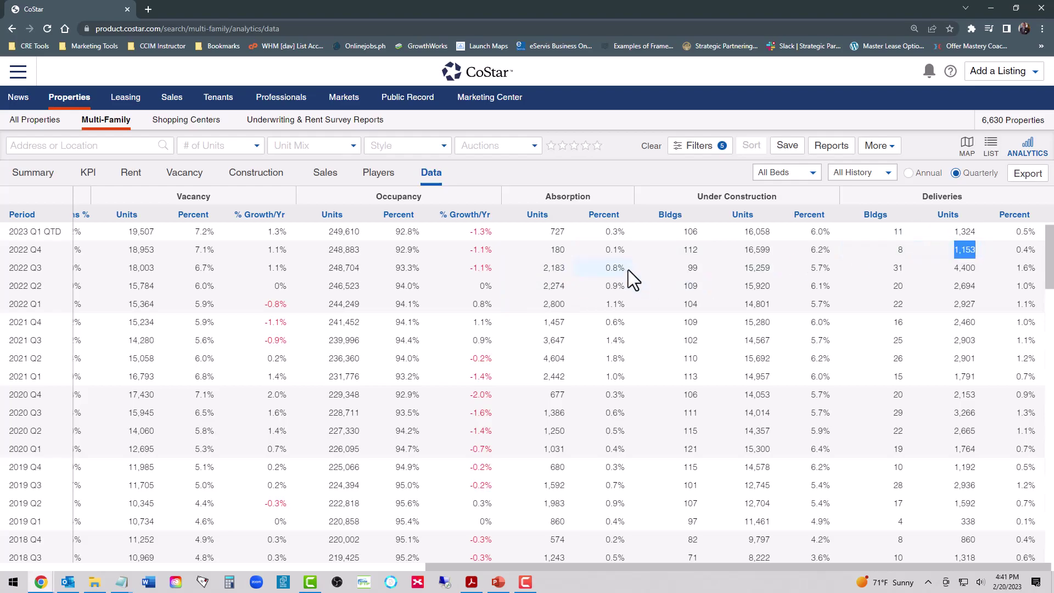
{"action": "double_click", "coordinate": [557, 250]}
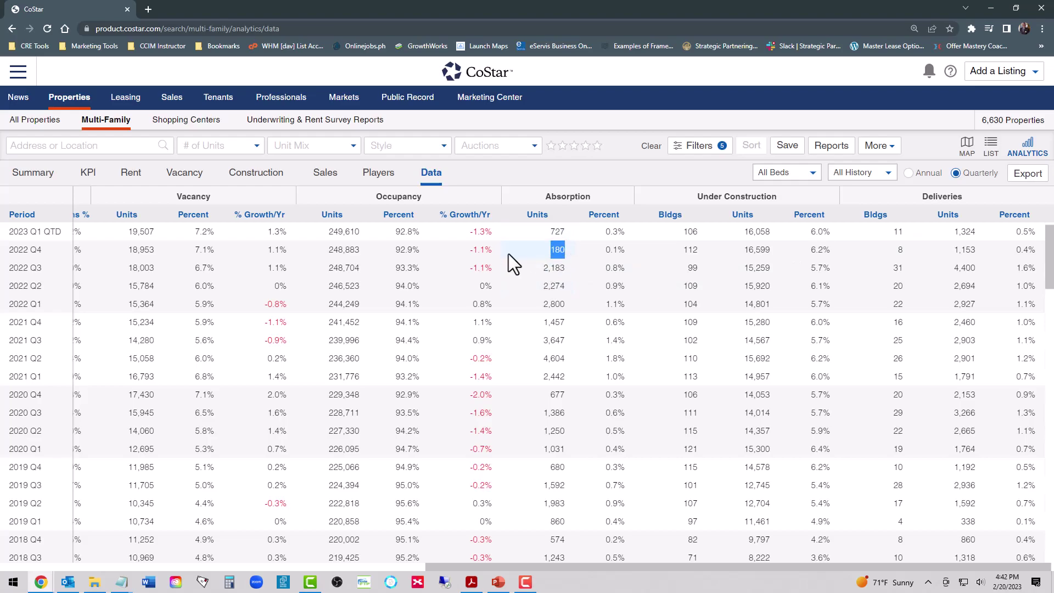
{"action": "double_click", "coordinate": [399, 303]}
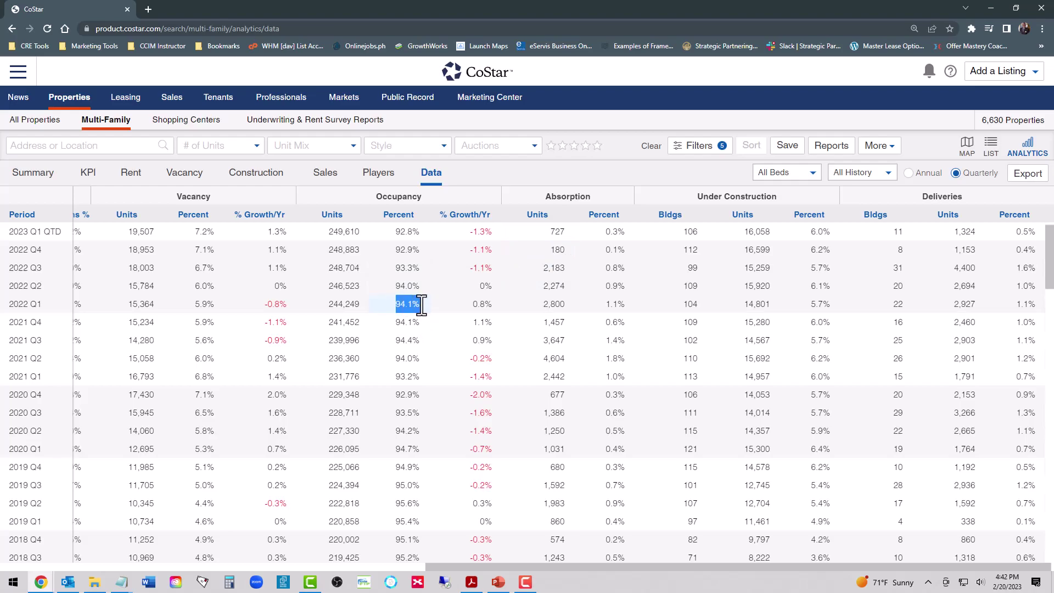
{"action": "double_click", "coordinate": [406, 250]}
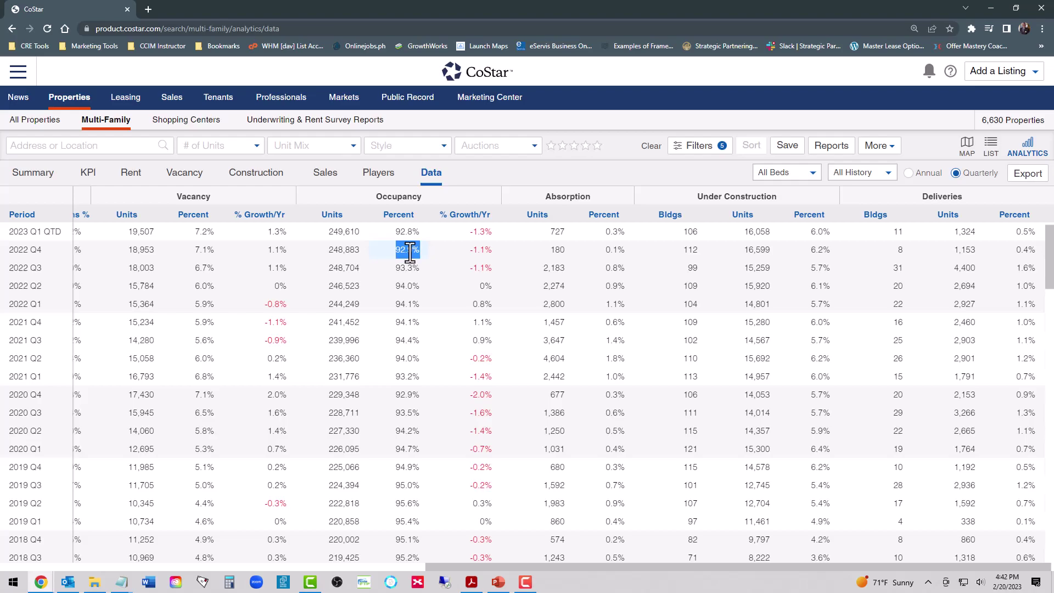
{"action": "double_click", "coordinate": [556, 249]}
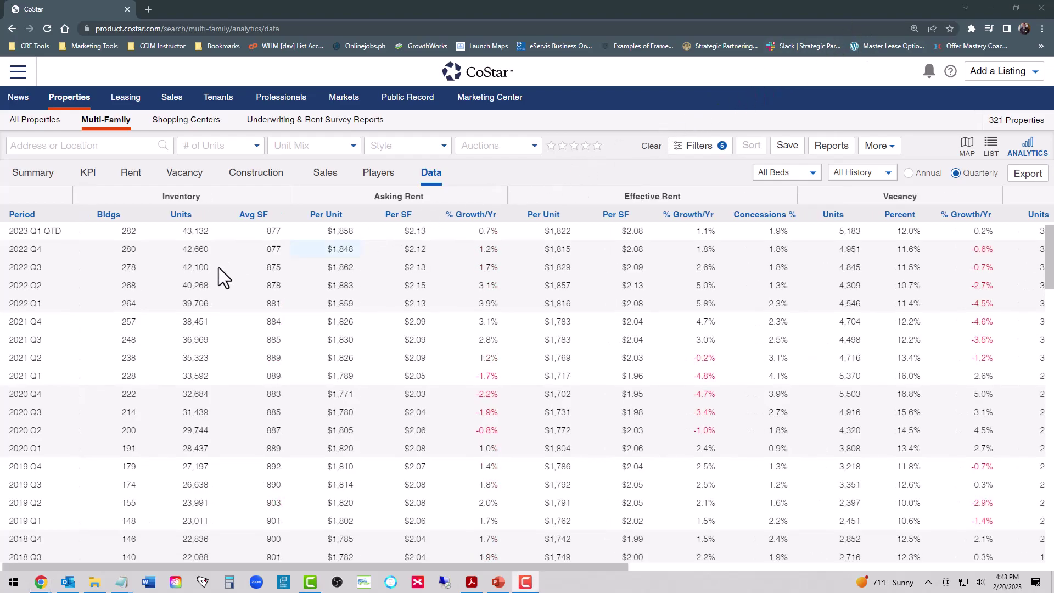
Highlight 2022 Q4's 280 buildings and 42,660 units, plus 2022 effective rents $1,816 to $1,815.
{"action": "double_click", "coordinate": [136, 252]}
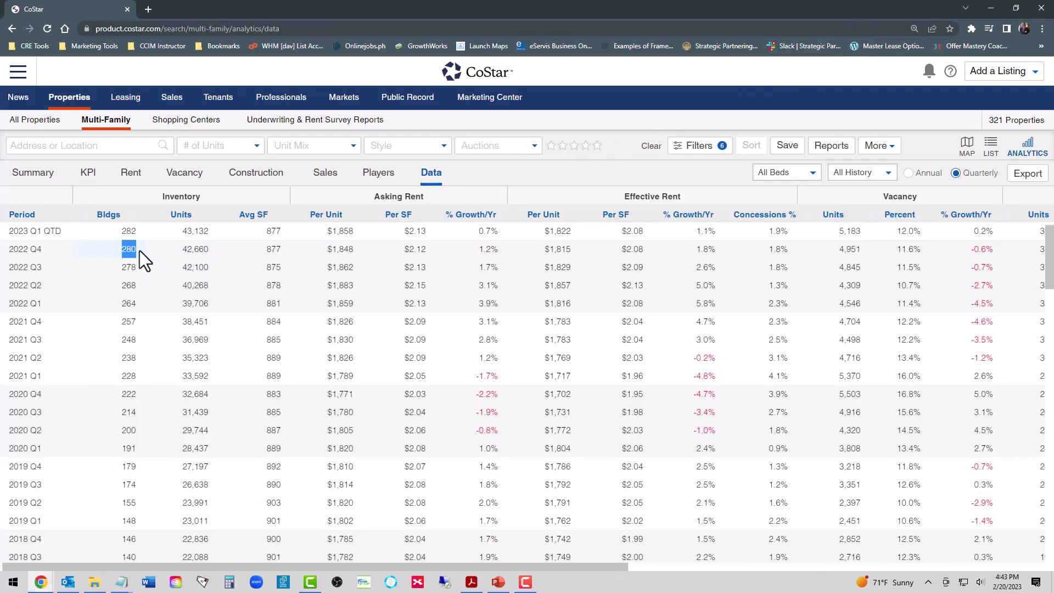
{"action": "left_click_drag", "start_coordinate": [183, 249], "coordinate": [208, 248]}
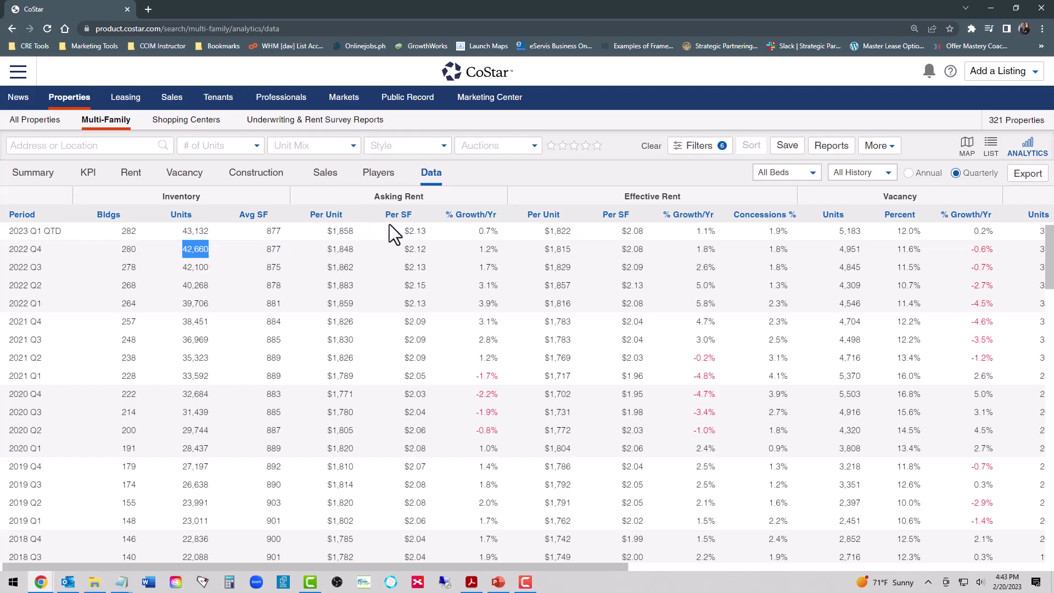
{"action": "left_click", "coordinate": [638, 198]}
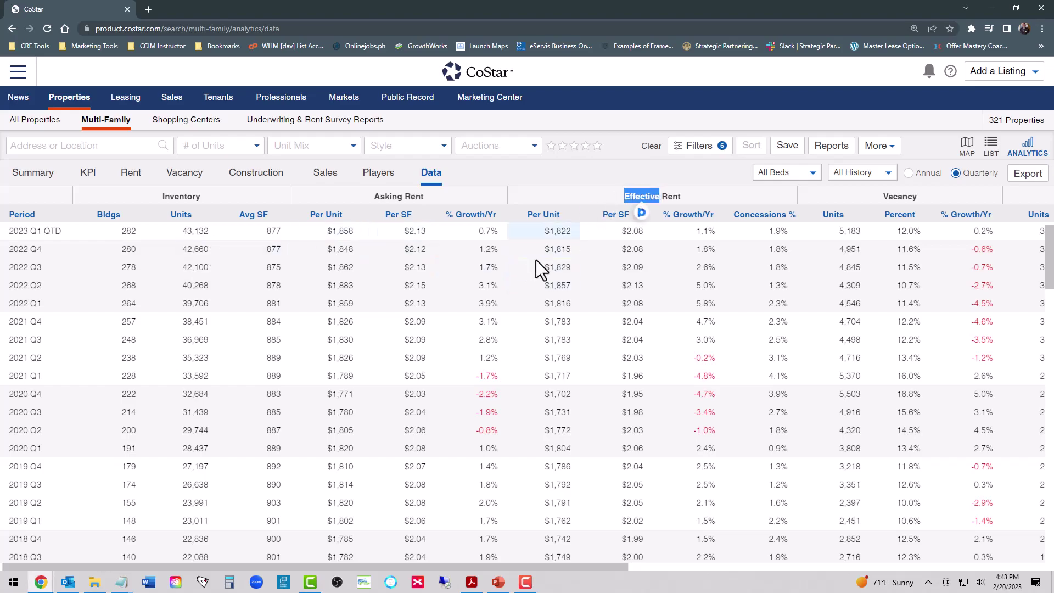
{"action": "left_click_drag", "start_coordinate": [540, 303], "coordinate": [574, 305]}
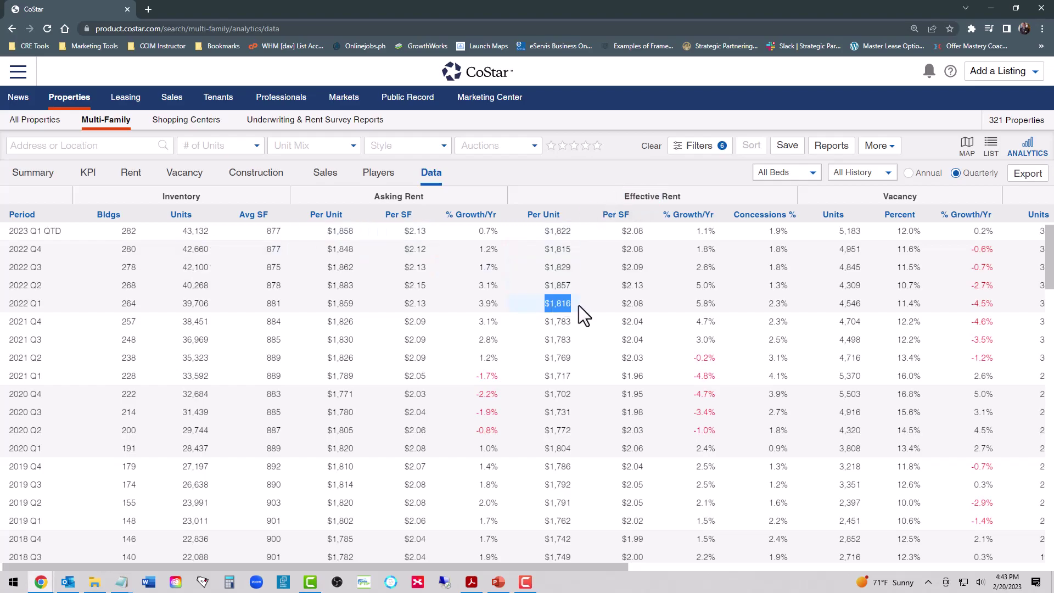
{"action": "left_click_drag", "start_coordinate": [544, 286], "coordinate": [573, 267]}
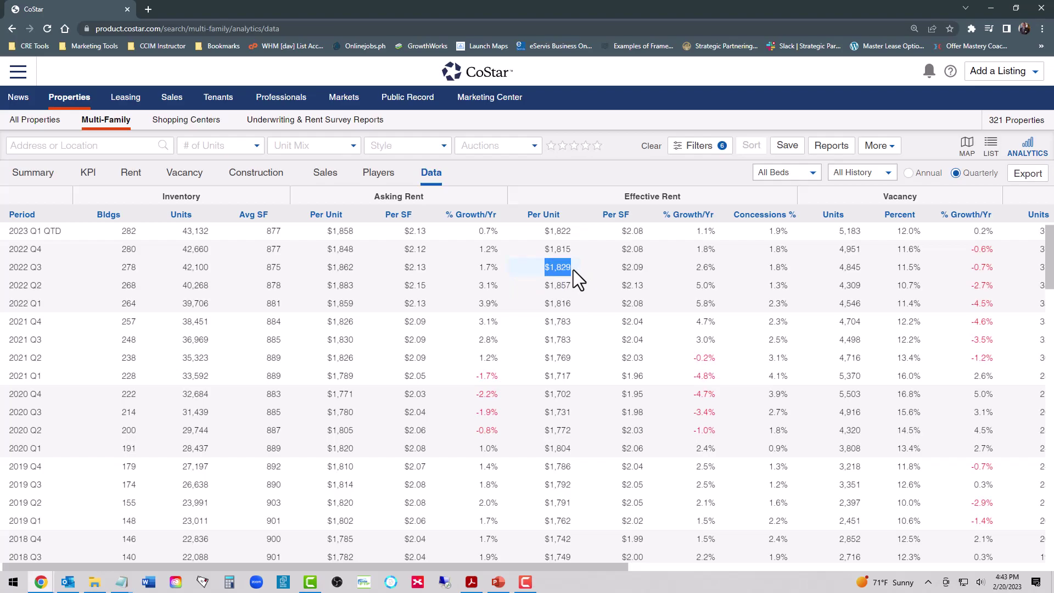
{"action": "left_click_drag", "start_coordinate": [544, 249], "coordinate": [568, 249]}
Highlight 2022 deliveries (1,255, 562, 1,832), absorption (1,413, 798, 1,294) and Q4 occupancy 88.4%.
{"action": "left_click_drag", "start_coordinate": [568, 566], "coordinate": [994, 566]}
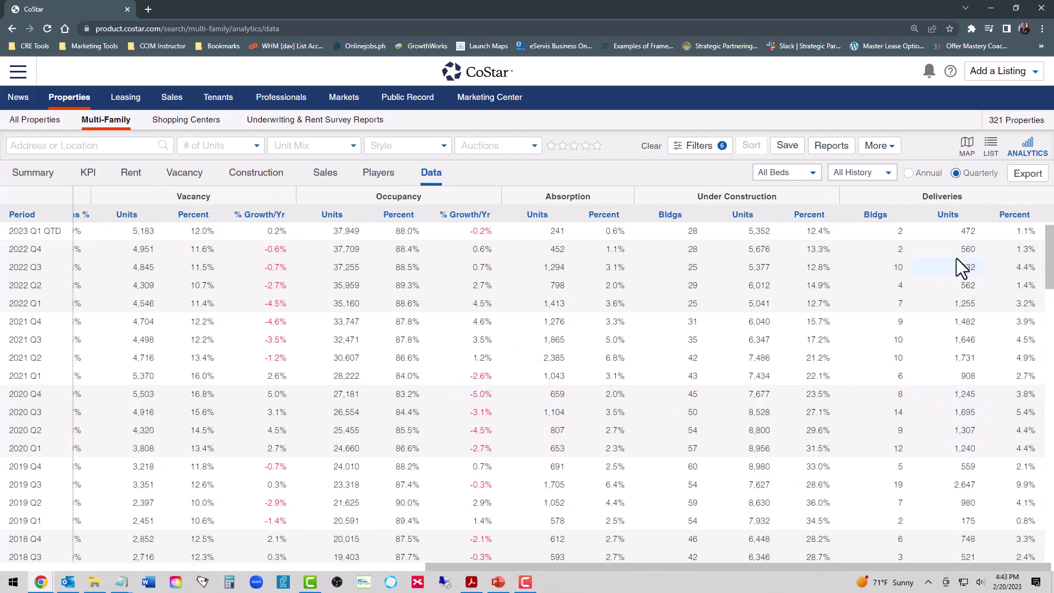
{"action": "left_click_drag", "start_coordinate": [955, 303], "coordinate": [976, 303]}
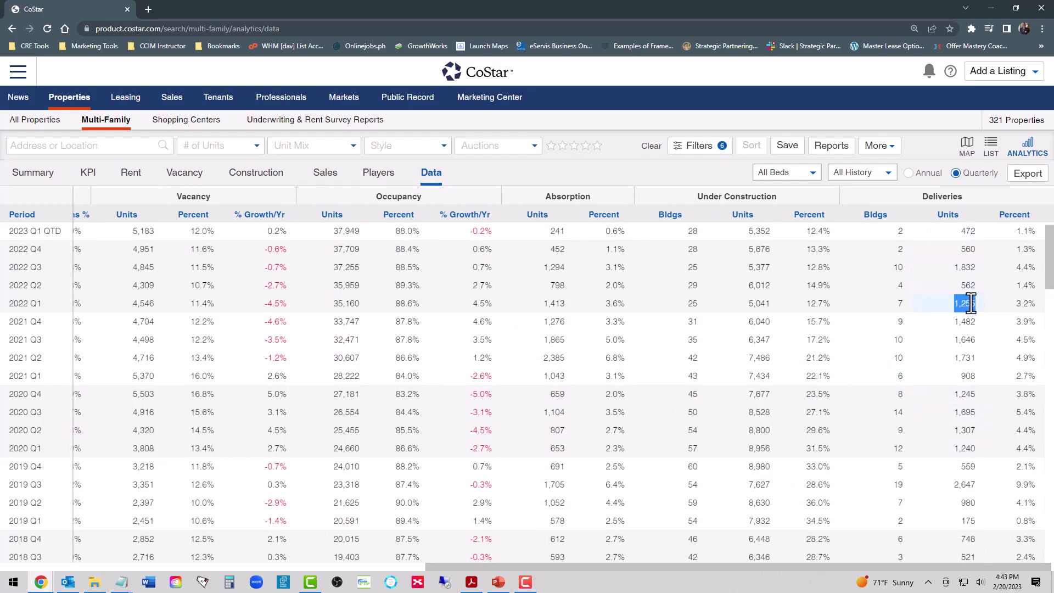
{"action": "double_click", "coordinate": [556, 303]}
{"action": "double_click", "coordinate": [968, 285]}
{"action": "double_click", "coordinate": [557, 285]}
{"action": "double_click", "coordinate": [948, 262]}
{"action": "double_click", "coordinate": [554, 267]}
{"action": "left_click", "coordinate": [972, 250]}
{"action": "left_click_drag", "start_coordinate": [393, 249], "coordinate": [421, 254]}
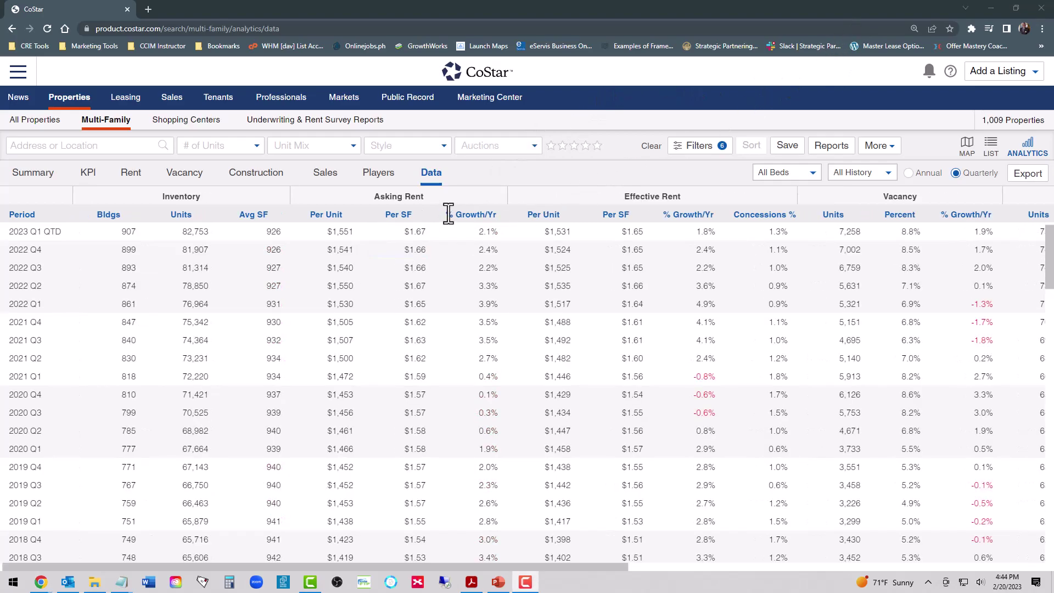
{"action": "double_click", "coordinate": [129, 249]}
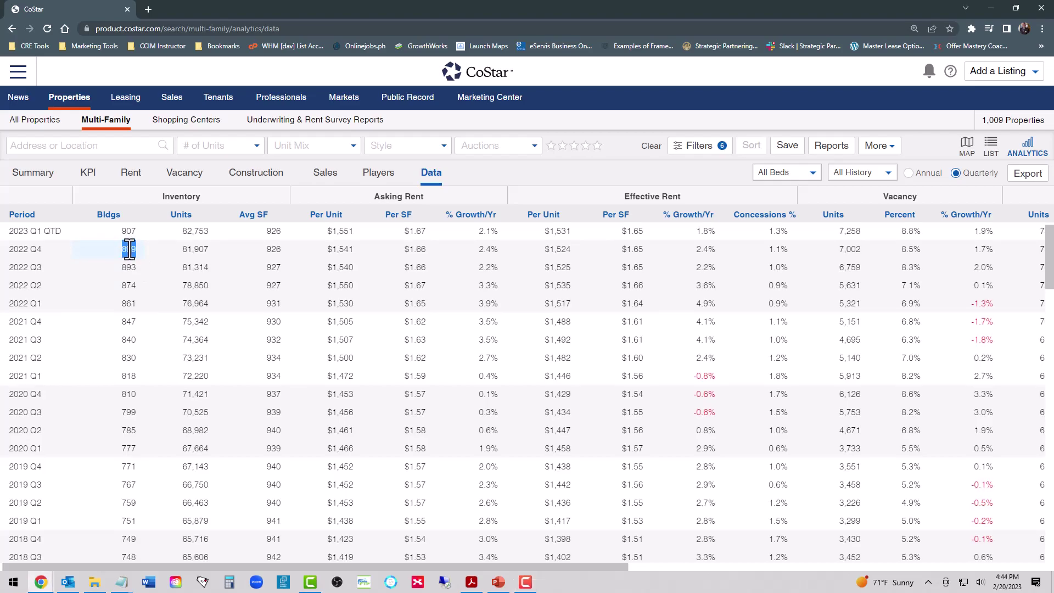
{"action": "double_click", "coordinate": [196, 249]}
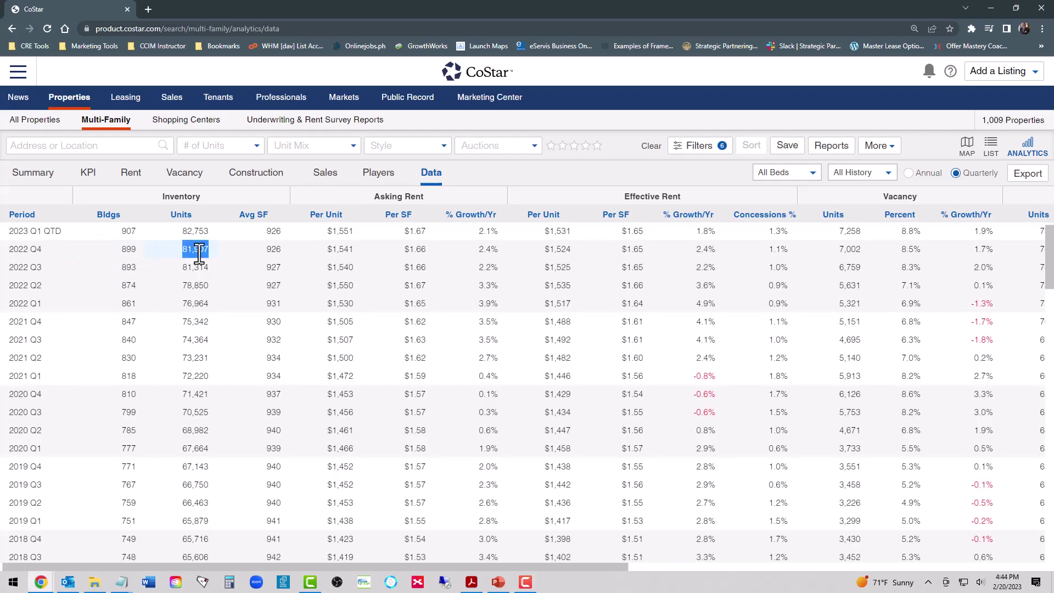
{"action": "left_click", "coordinate": [637, 199]}
{"action": "double_click", "coordinate": [637, 197]}
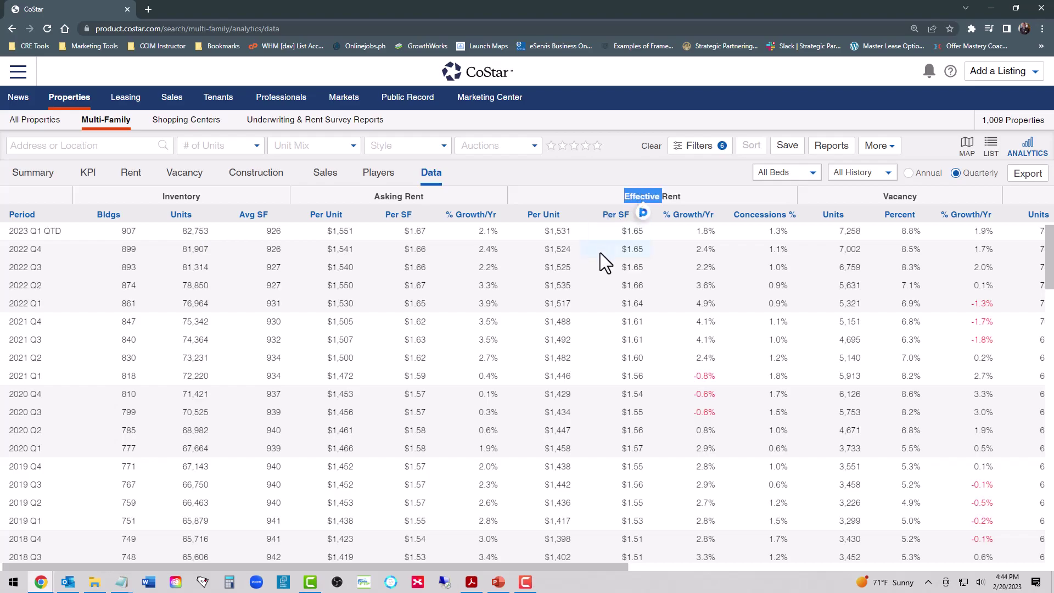
{"action": "left_click_drag", "start_coordinate": [546, 306], "coordinate": [571, 307]}
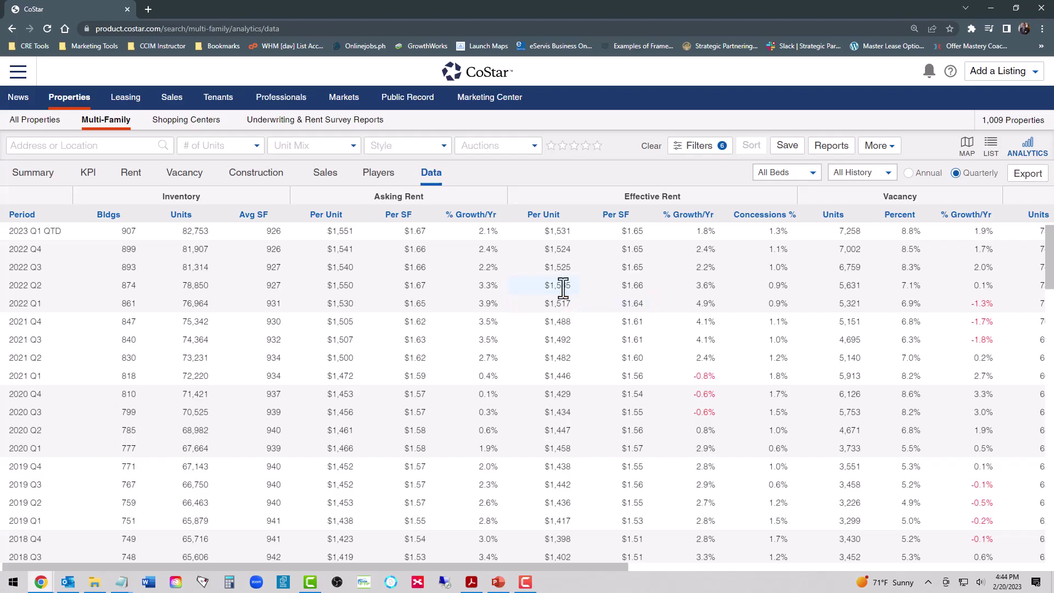
{"action": "double_click", "coordinate": [563, 285]}
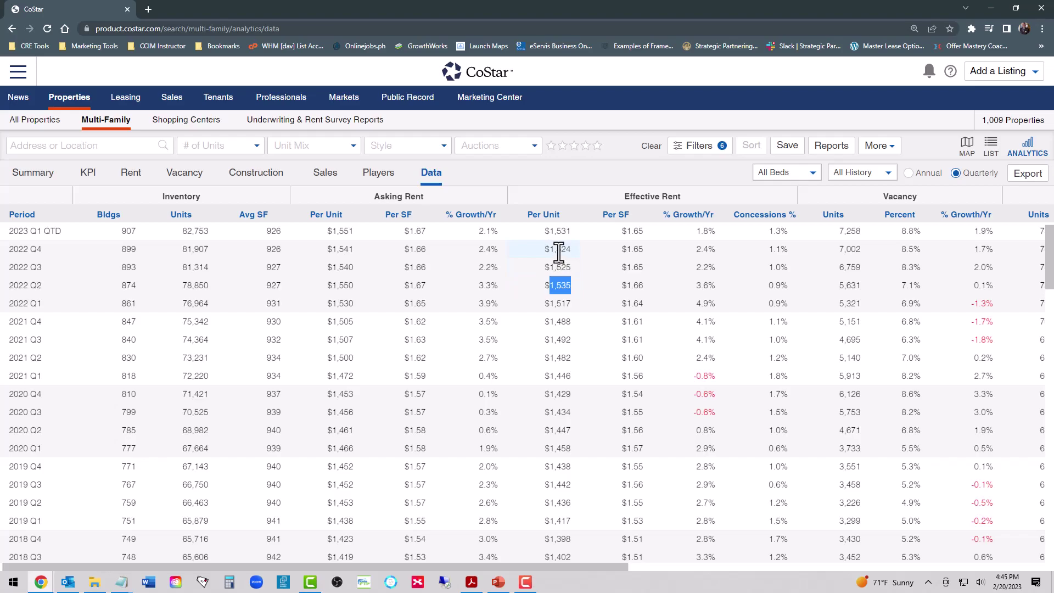
{"action": "left_click", "coordinate": [548, 269]}
{"action": "left_click_drag", "start_coordinate": [546, 269], "coordinate": [571, 273]}
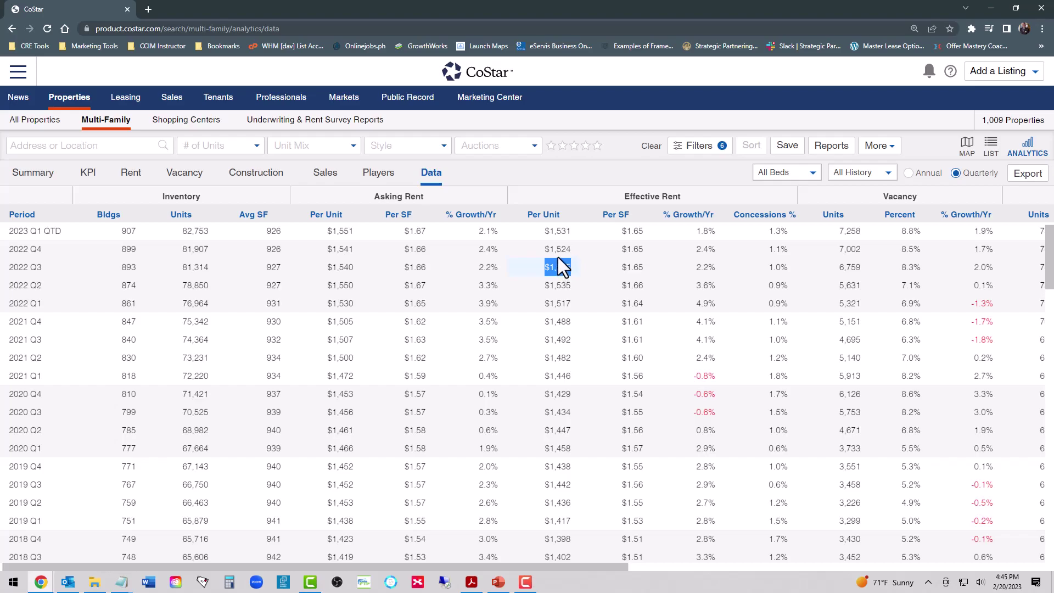
{"action": "left_click_drag", "start_coordinate": [545, 248], "coordinate": [569, 253]}
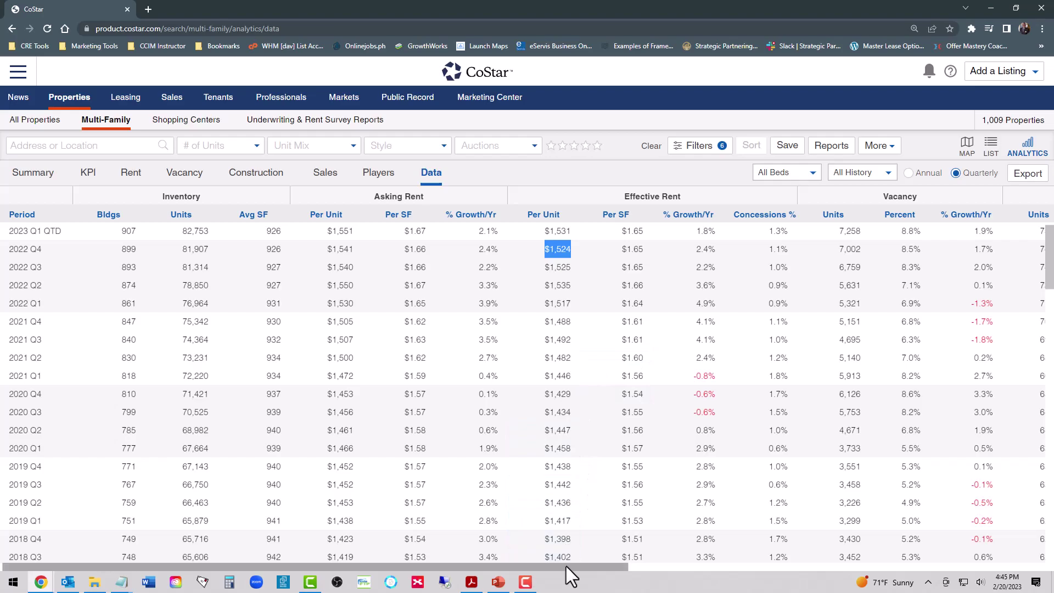
Highlight 2022 quarterly deliveries (1,622, 1,886, 2,464, 593) and absorption (1,456, 1,577, 1,338, 351).
{"action": "left_click_drag", "start_coordinate": [565, 566], "coordinate": [1016, 567]}
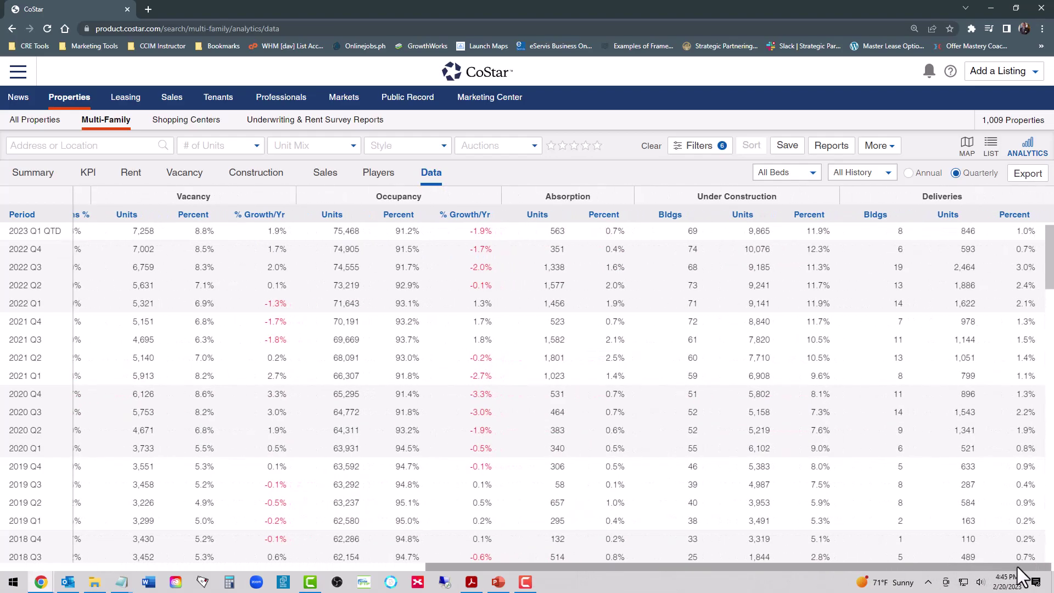
{"action": "double_click", "coordinate": [971, 303]}
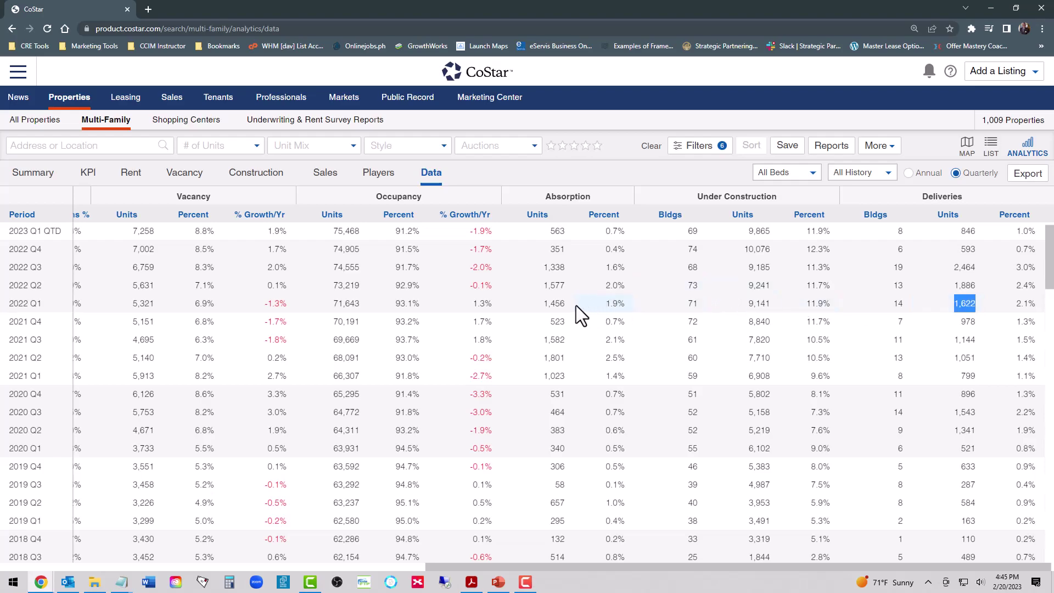
{"action": "double_click", "coordinate": [554, 303]}
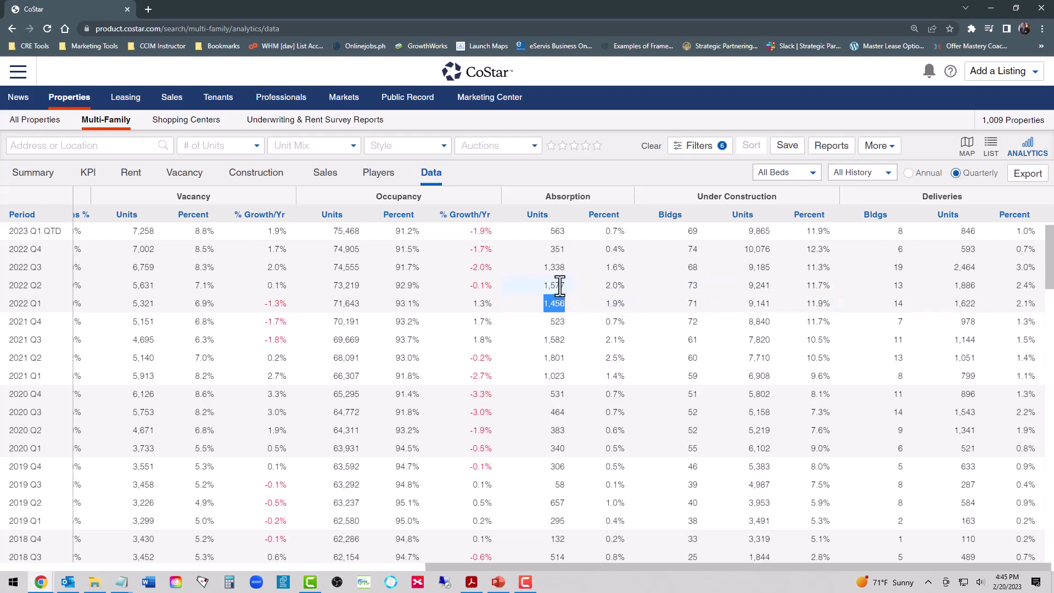
{"action": "left_click", "coordinate": [969, 286]}
{"action": "double_click", "coordinate": [970, 286]}
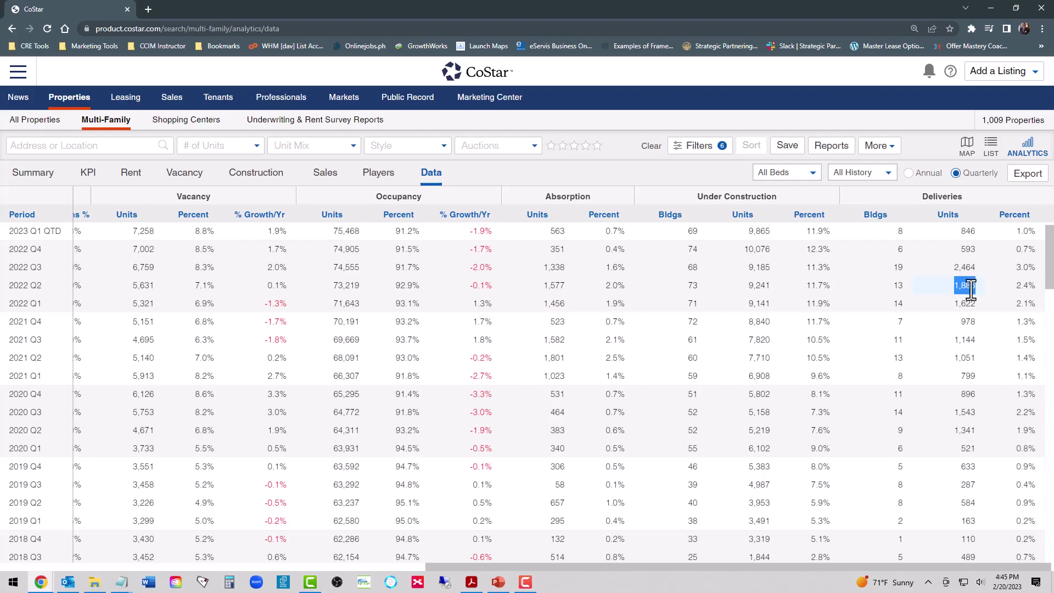
{"action": "double_click", "coordinate": [555, 286]}
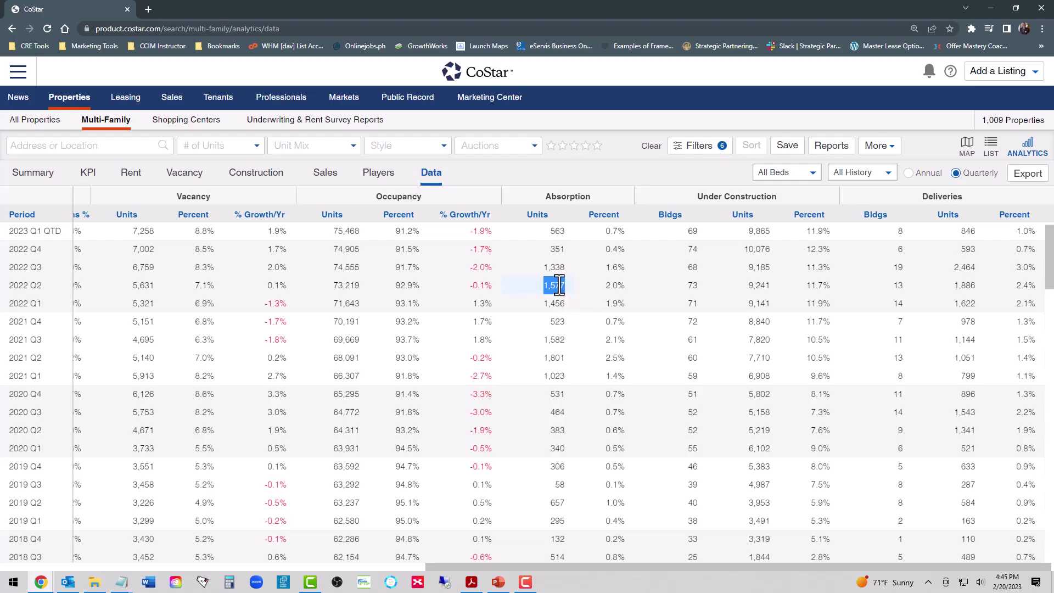
{"action": "double_click", "coordinate": [971, 267]}
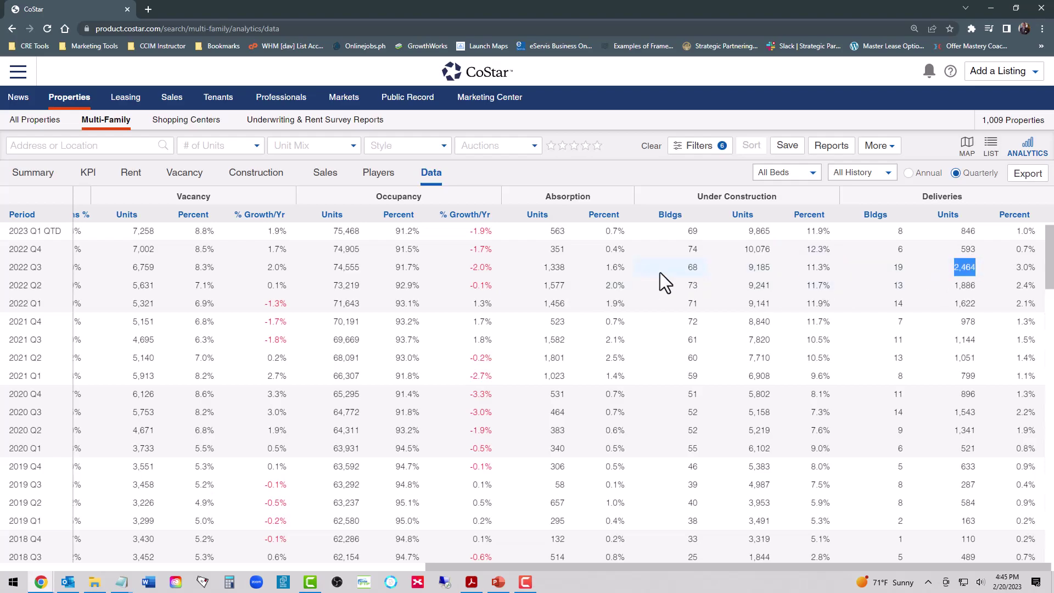
{"action": "double_click", "coordinate": [555, 267]}
{"action": "double_click", "coordinate": [970, 248]}
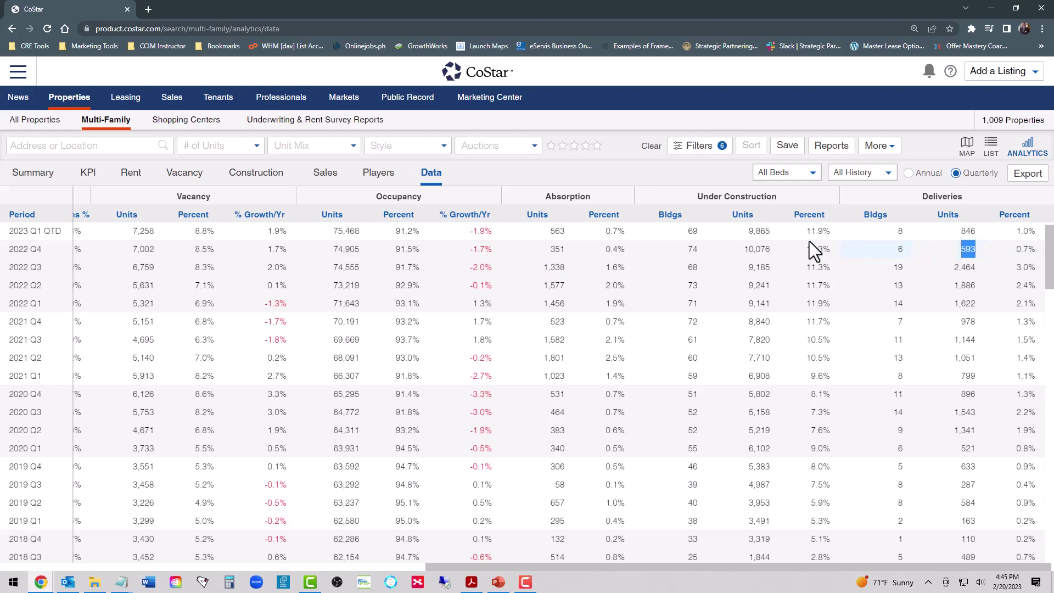
{"action": "double_click", "coordinate": [554, 249]}
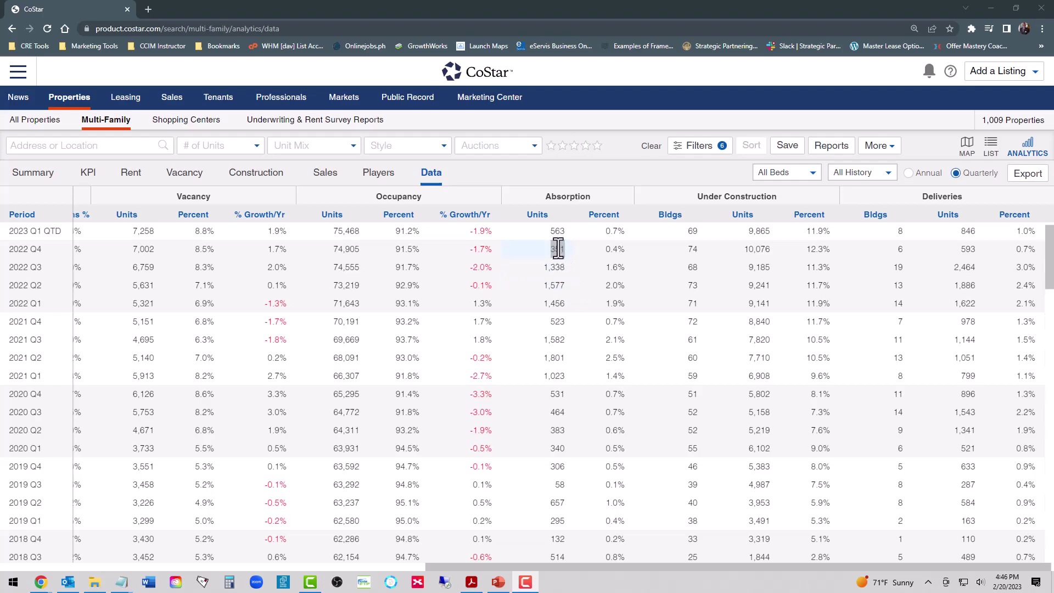
{"action": "triple_click", "coordinate": [402, 250]}
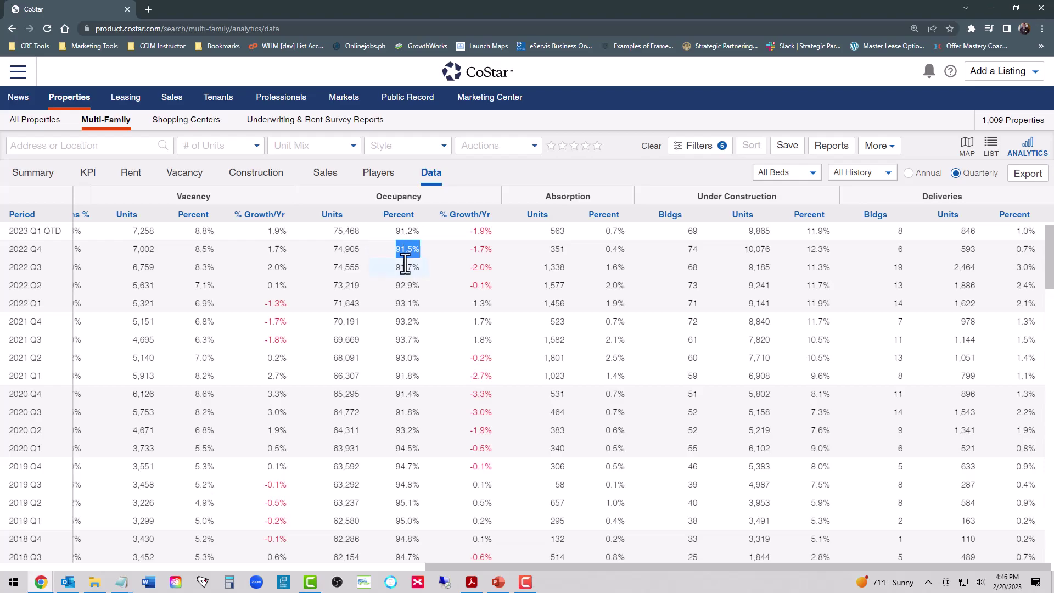
{"action": "left_click_drag", "start_coordinate": [395, 268], "coordinate": [413, 251]}
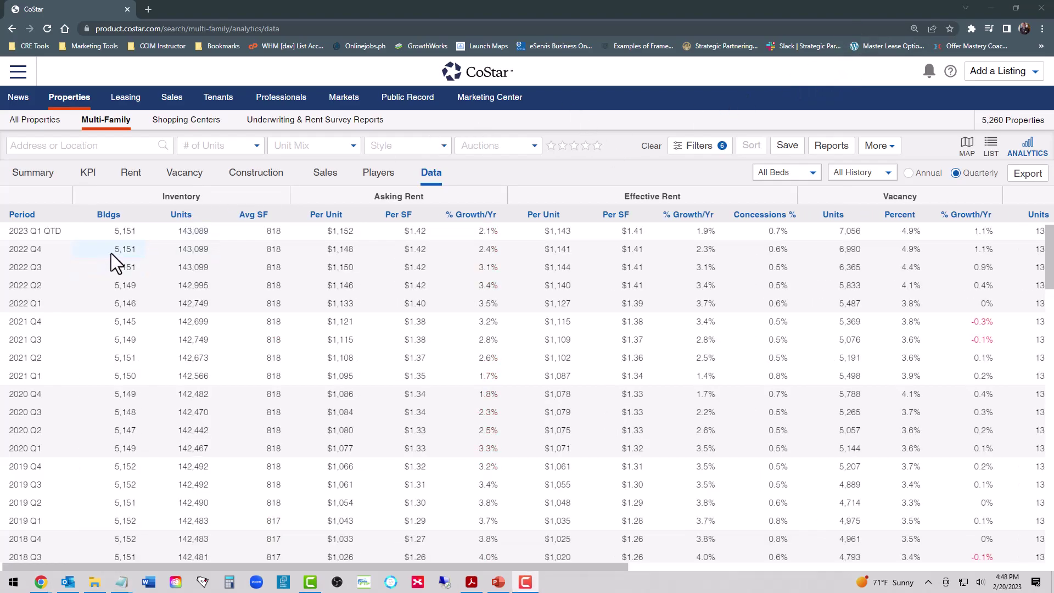
Highlight 2022 Q4's 5,151 buildings and Q1–Q3 effective rents of $1,127, $1,140 and $1,144.
{"action": "left_click_drag", "start_coordinate": [114, 253], "coordinate": [206, 252]}
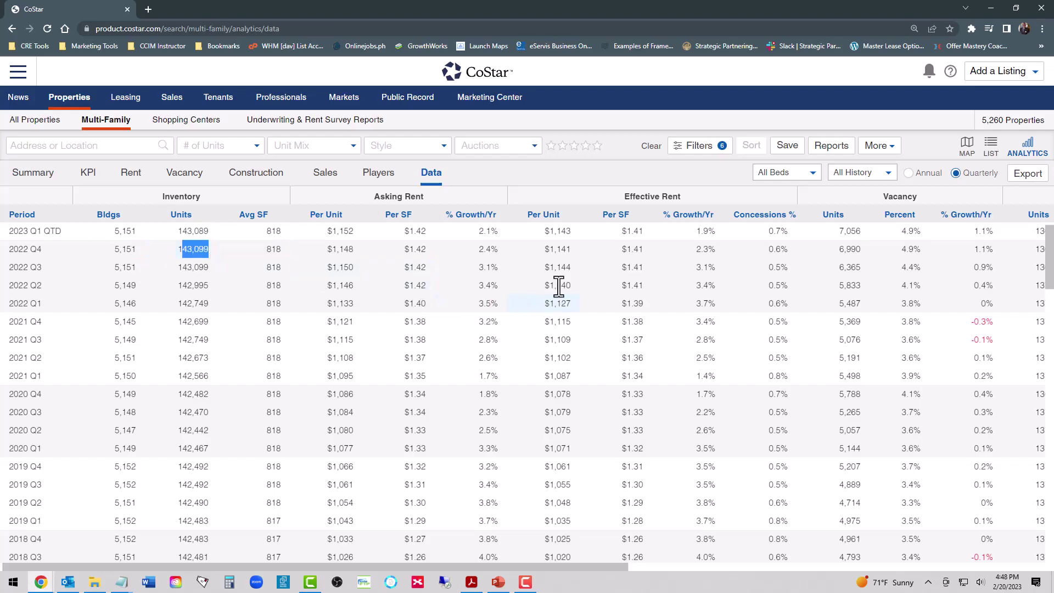
{"action": "double_click", "coordinate": [640, 196]}
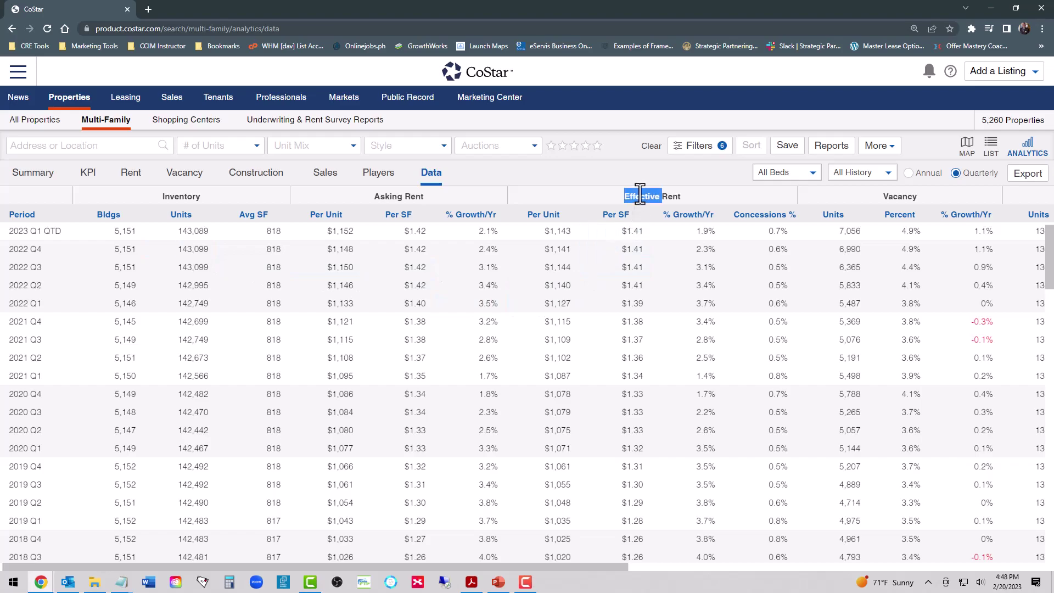
{"action": "double_click", "coordinate": [557, 303]}
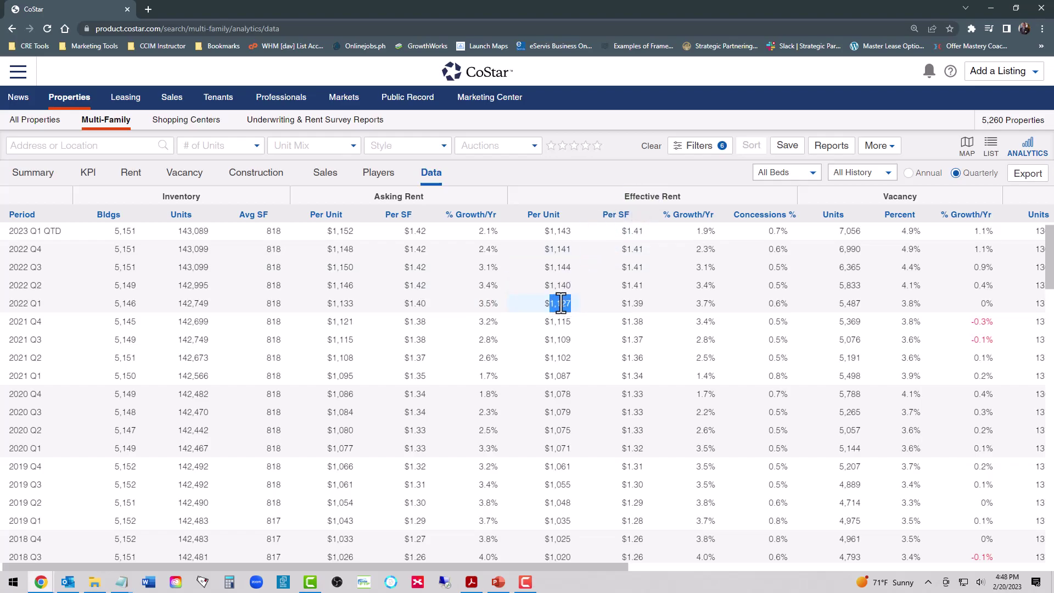
{"action": "left_click_drag", "start_coordinate": [544, 285], "coordinate": [568, 285]}
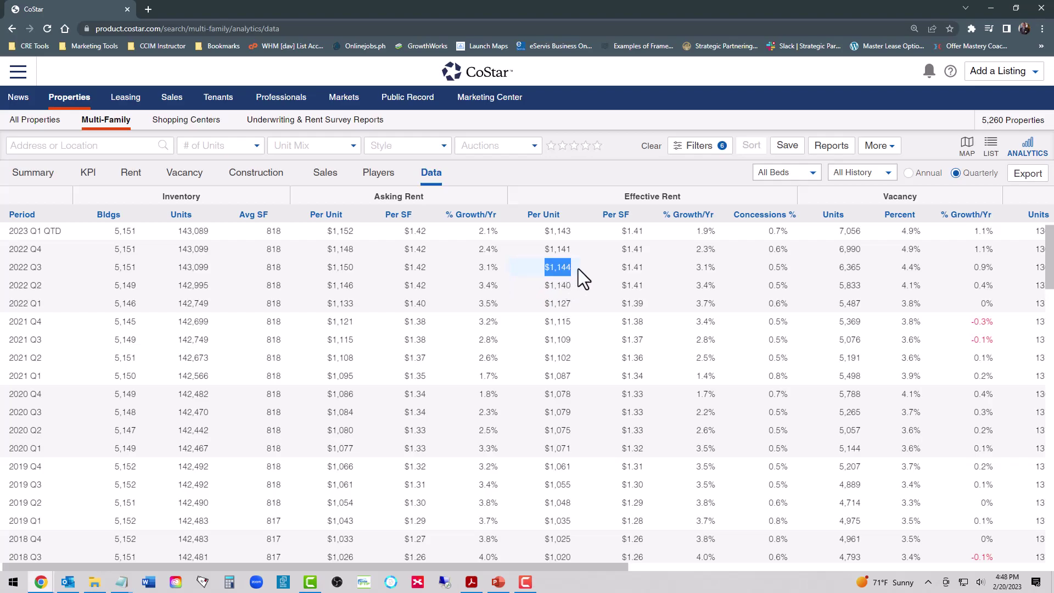
{"action": "mouse_move", "coordinate": [567, 265]}
{"action": "left_mouse_down"}
{"action": "mouse_move", "coordinate": [551, 268]}
{"action": "mouse_move", "coordinate": [559, 254]}
{"action": "left_mouse_up"}
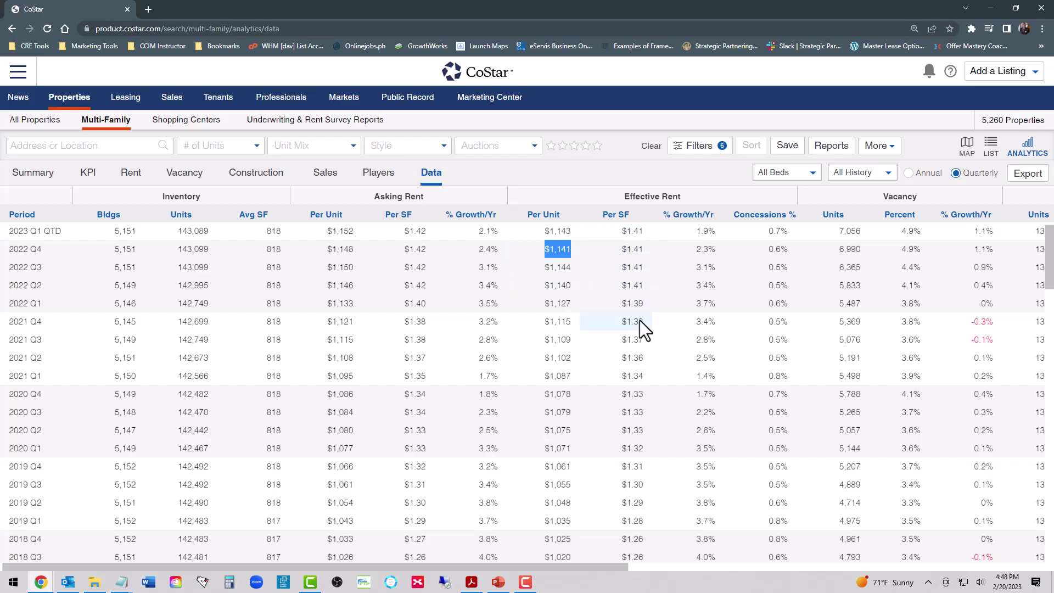
Scroll the table to the far right and highlight the 2022 Q4 occupancy rate of 95.1%.
{"action": "left_click_drag", "start_coordinate": [656, 566], "coordinate": [727, 565]}
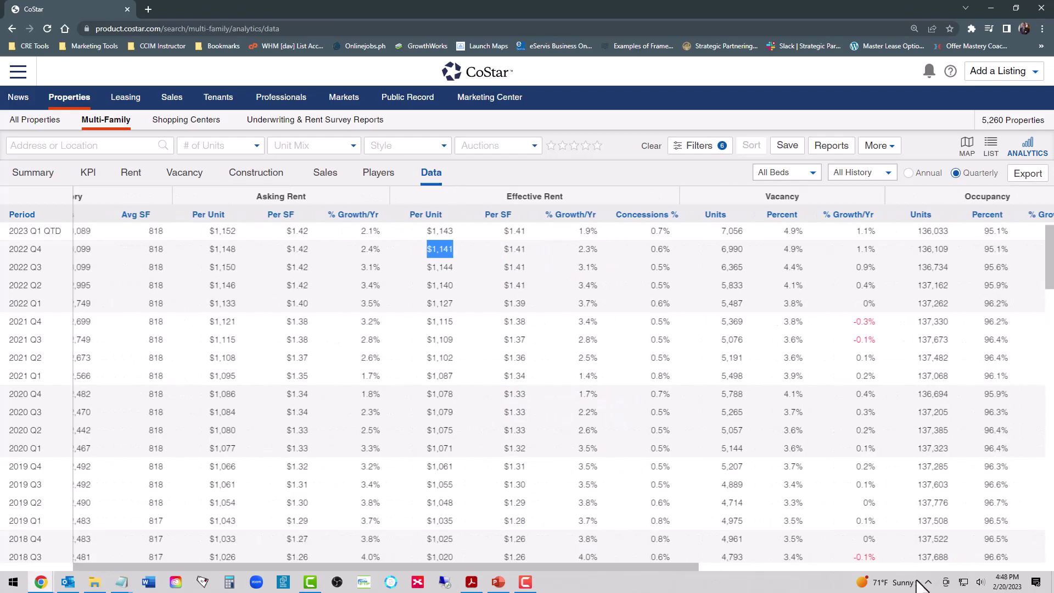
{"action": "left_click_drag", "start_coordinate": [917, 581], "coordinate": [1051, 574]}
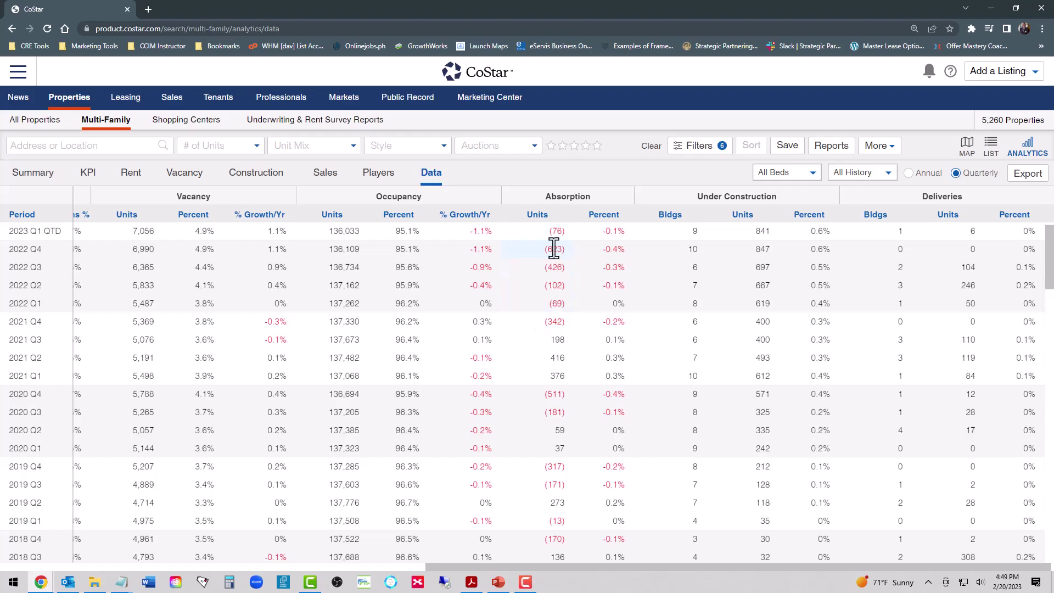
{"action": "left_click_drag", "start_coordinate": [395, 250], "coordinate": [421, 252]}
{"action": "left_click_drag", "start_coordinate": [443, 566], "coordinate": [539, 563]}
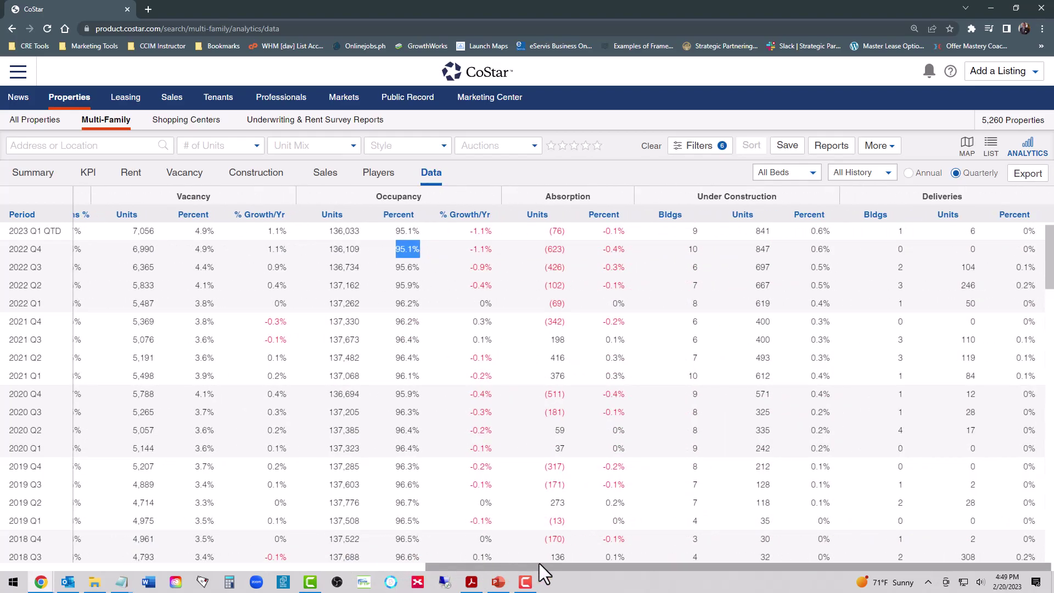